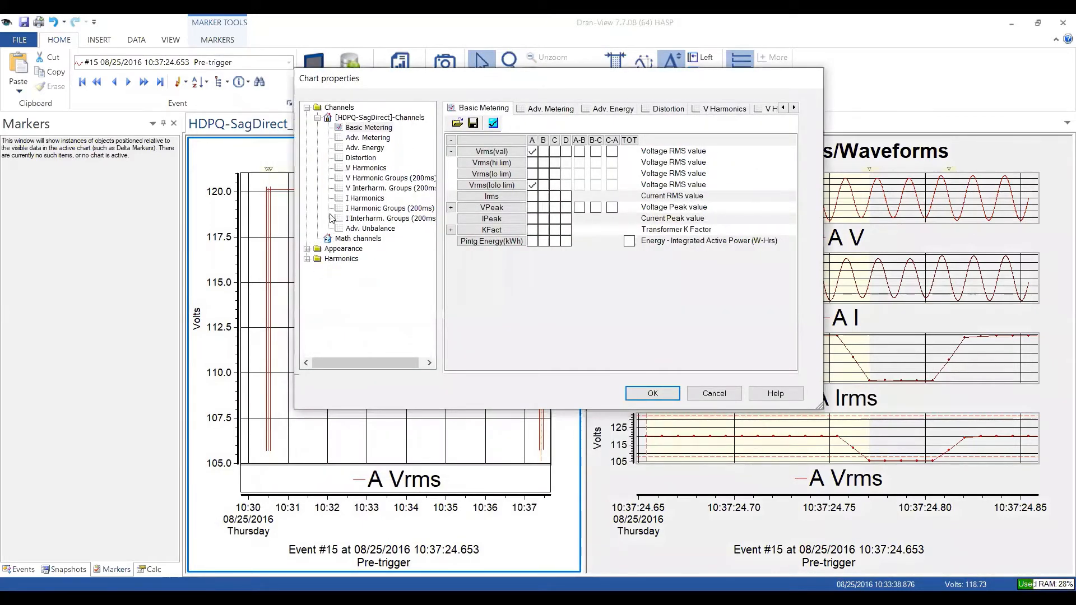
Set the AVrms channel's line color to dark red in the Timeplot chart's appearance properties.
{"action": "left_click", "coordinate": [307, 249]}
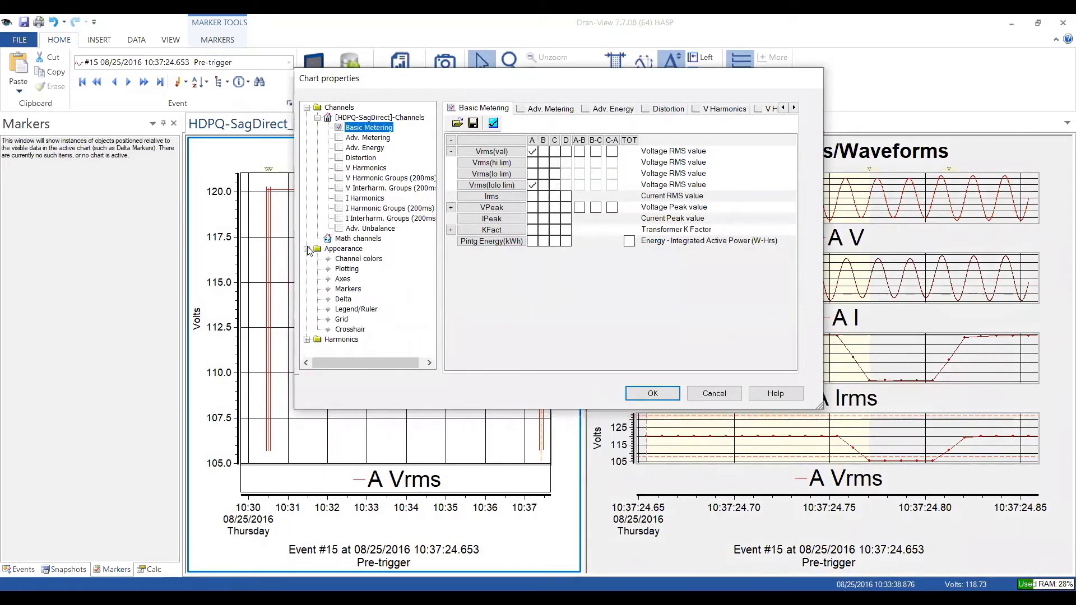
{"action": "left_click", "coordinate": [307, 108]}
{"action": "left_click", "coordinate": [318, 118]}
{"action": "left_click", "coordinate": [307, 108]}
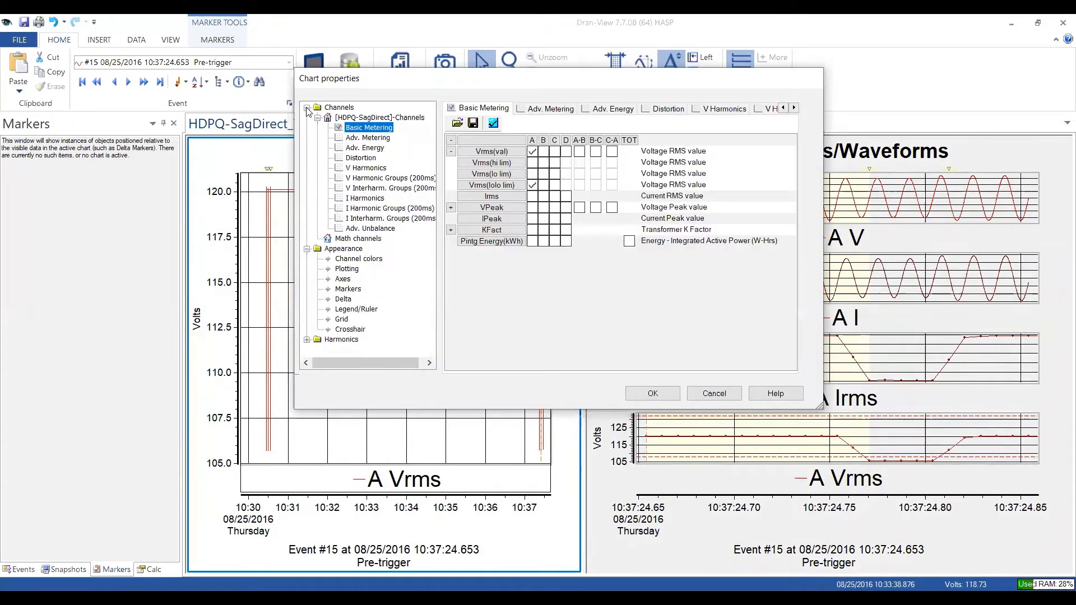
{"action": "left_click", "coordinate": [342, 259]}
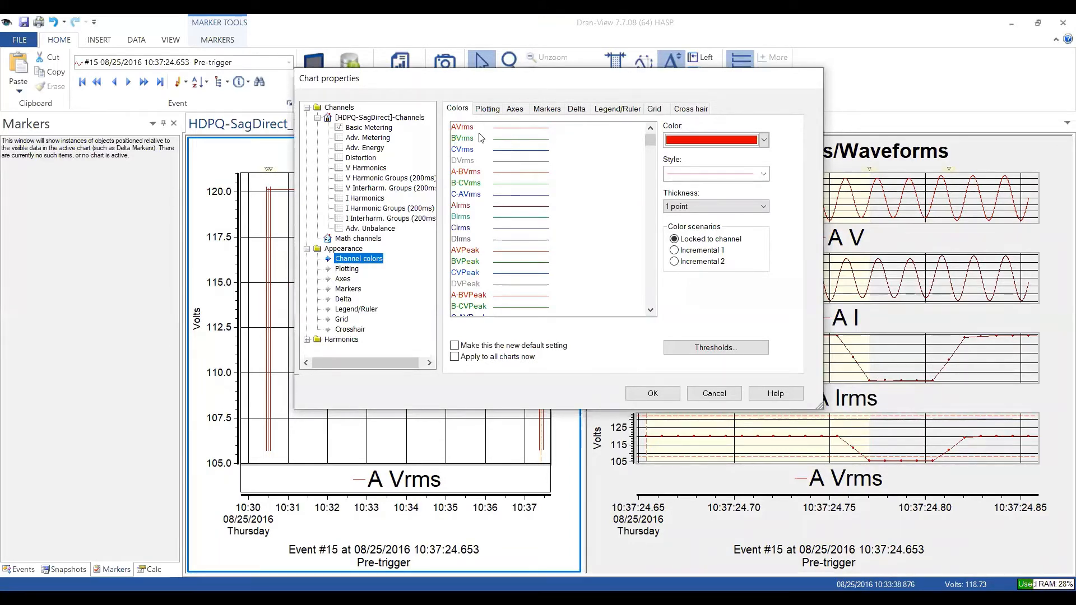
{"action": "left_click", "coordinate": [649, 161]}
{"action": "left_click_drag", "start_coordinate": [647, 158], "coordinate": [650, 133]}
{"action": "left_click", "coordinate": [483, 129]}
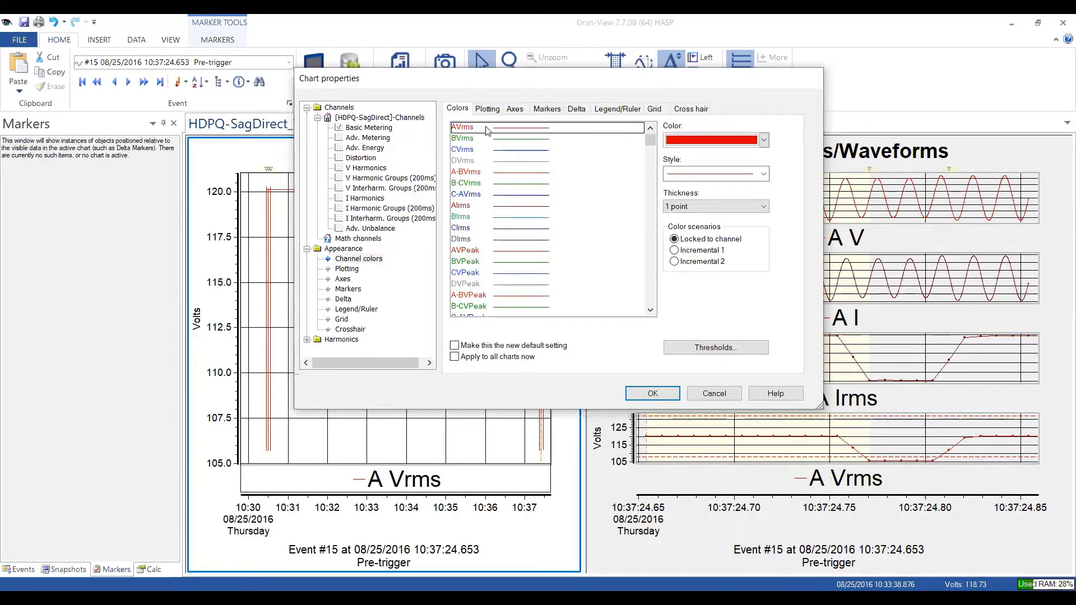
{"action": "left_click", "coordinate": [764, 141]}
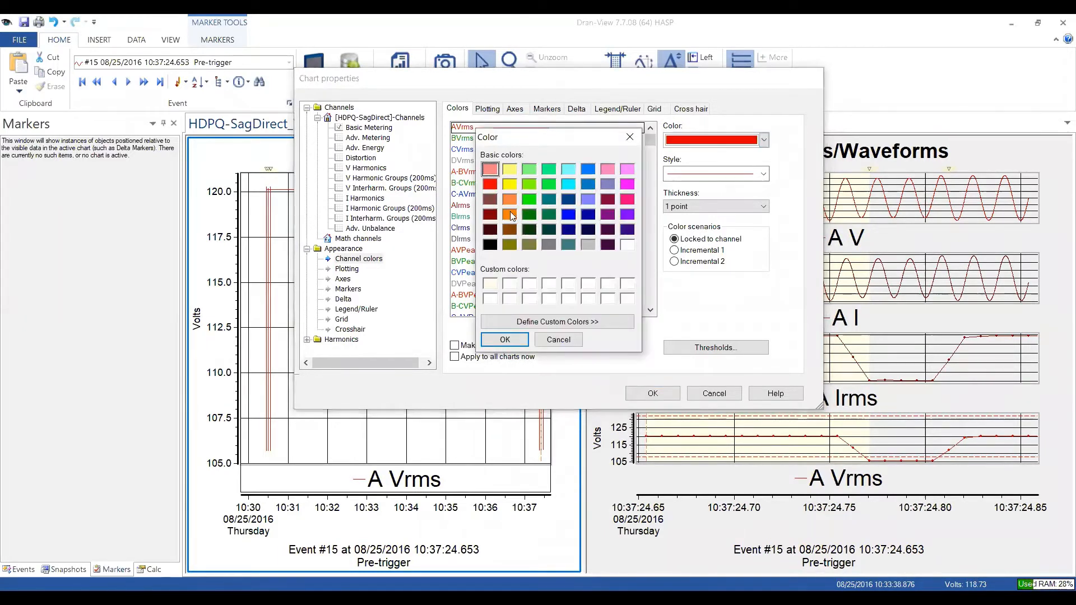
{"action": "left_click", "coordinate": [490, 214]}
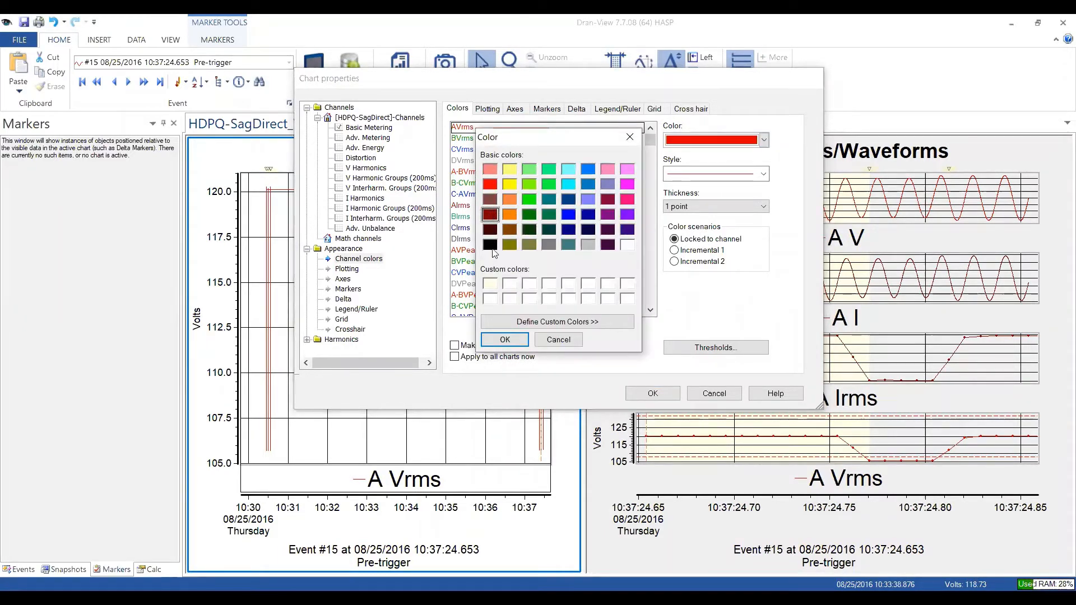
{"action": "left_click", "coordinate": [501, 340]}
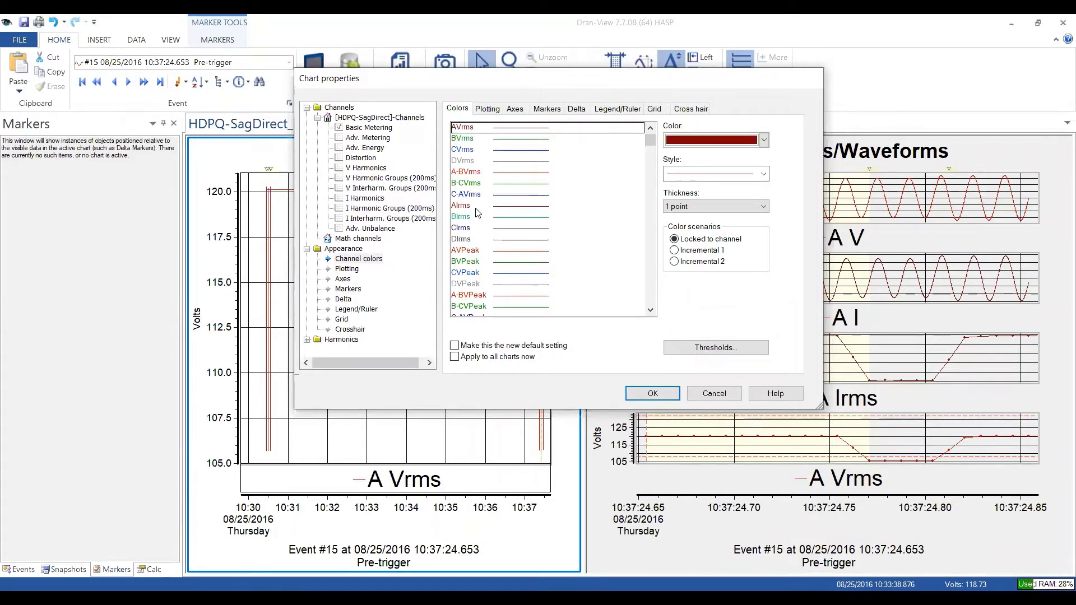
Set the AVrms line thickness to 3 points and apply the chart properties.
{"action": "left_click", "coordinate": [764, 175]}
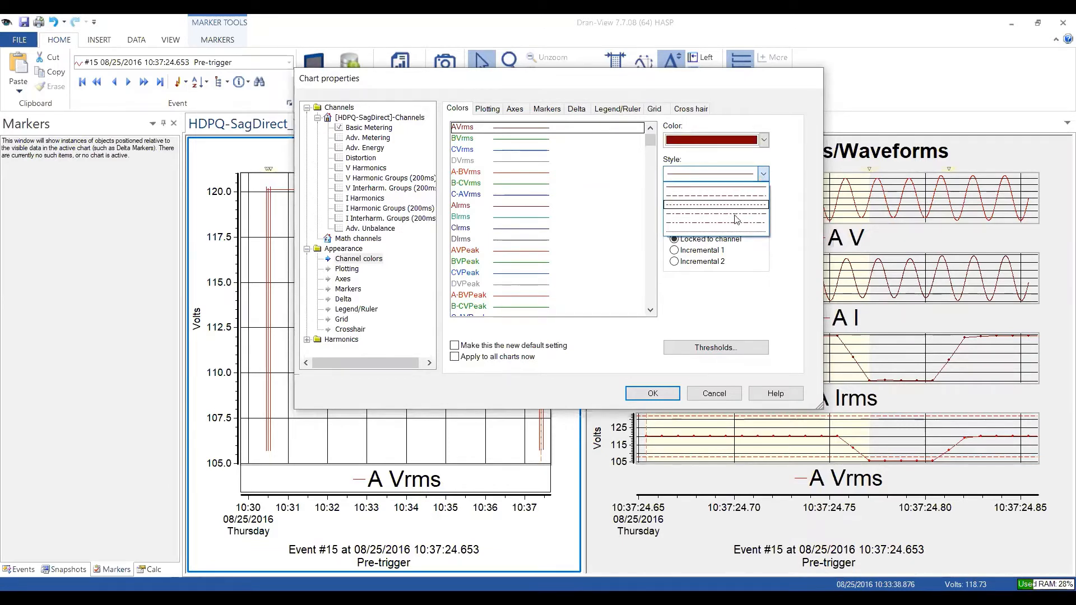
{"action": "left_click", "coordinate": [785, 193]}
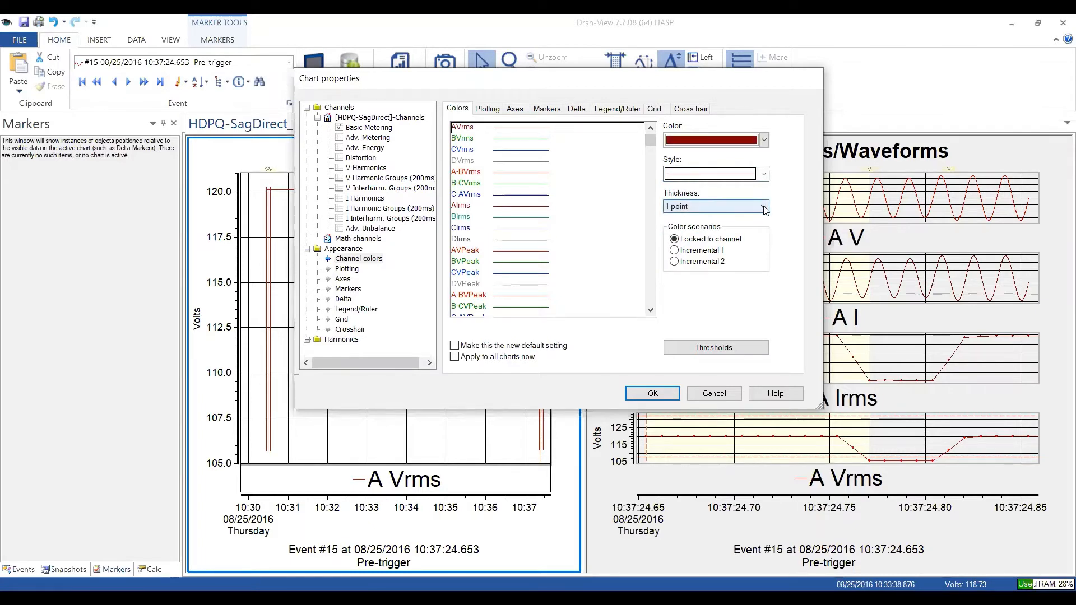
{"action": "left_click", "coordinate": [766, 207]}
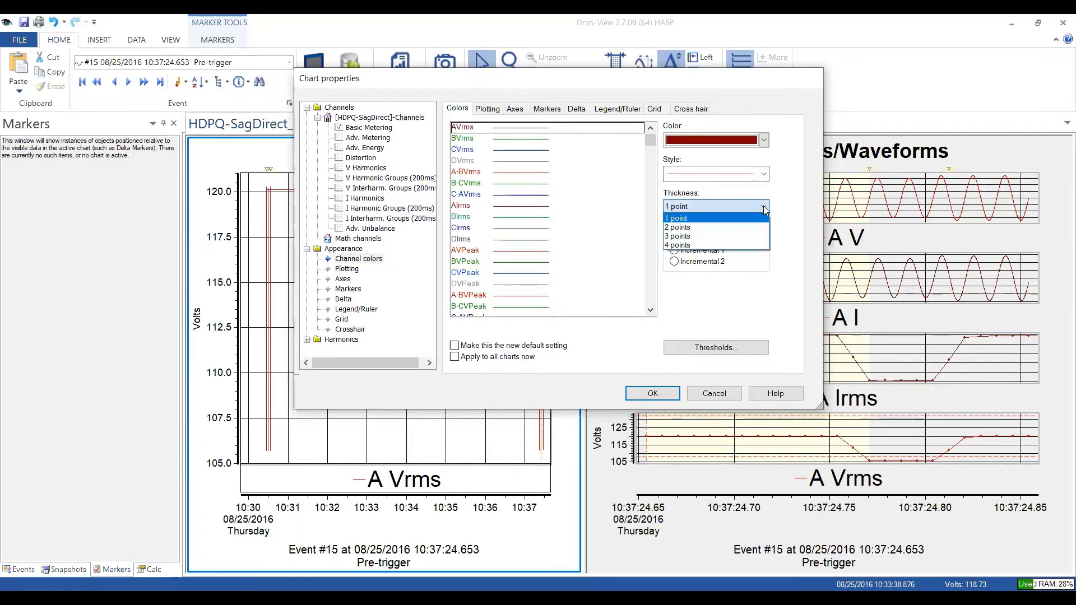
{"action": "left_click", "coordinate": [700, 236]}
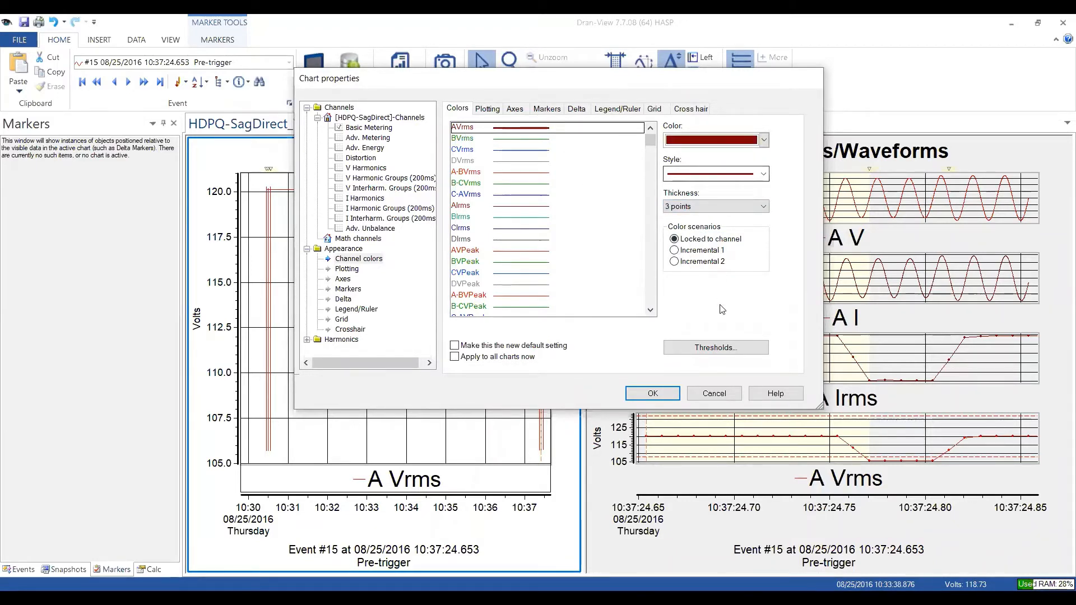
{"action": "left_click", "coordinate": [671, 396]}
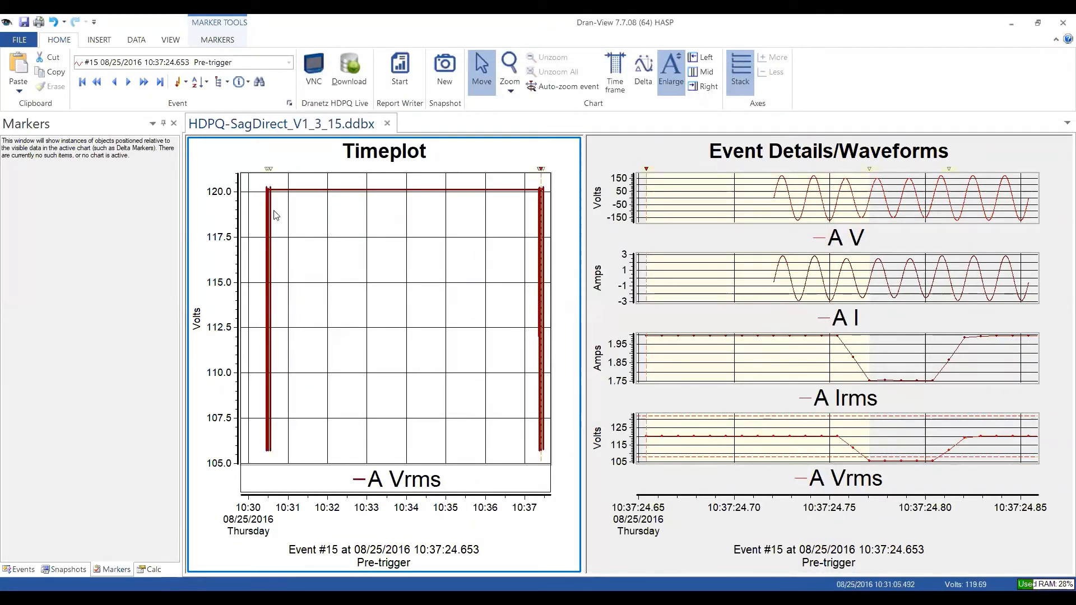
Reopen the Timeplot chart's properties and switch its plotting line drawing to Point-to-point.
{"action": "mouse_move", "coordinate": [314, 219]}
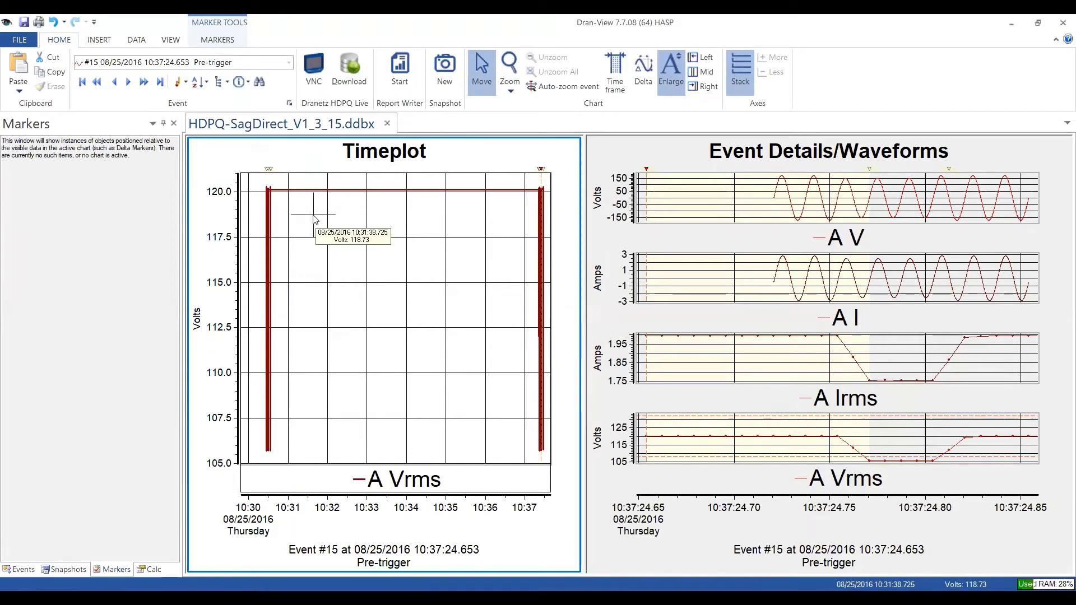
{"action": "double_click", "coordinate": [347, 223]}
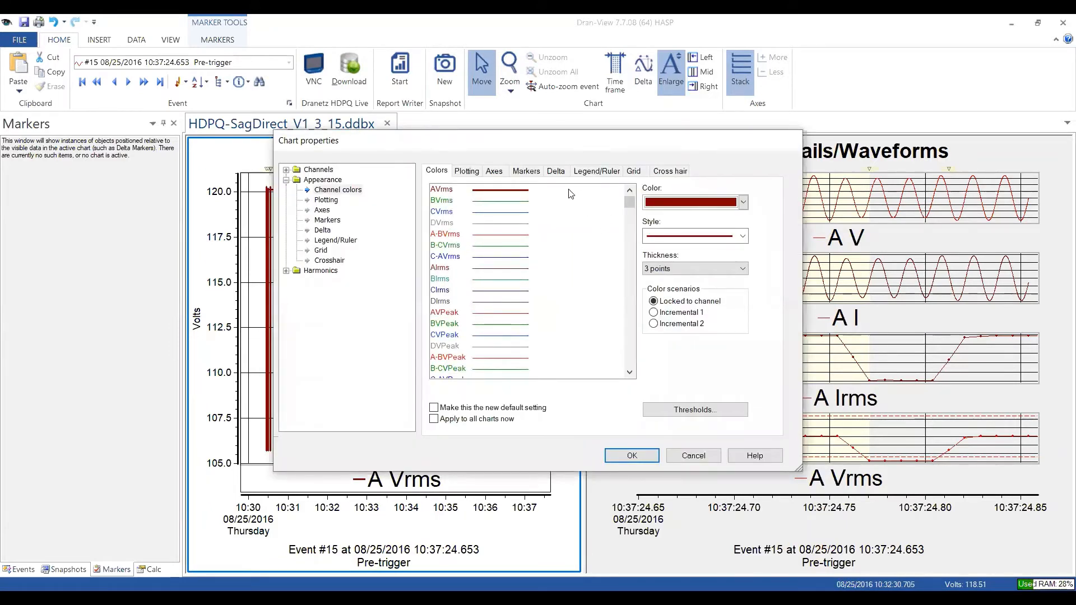
{"action": "left_click", "coordinate": [337, 202]}
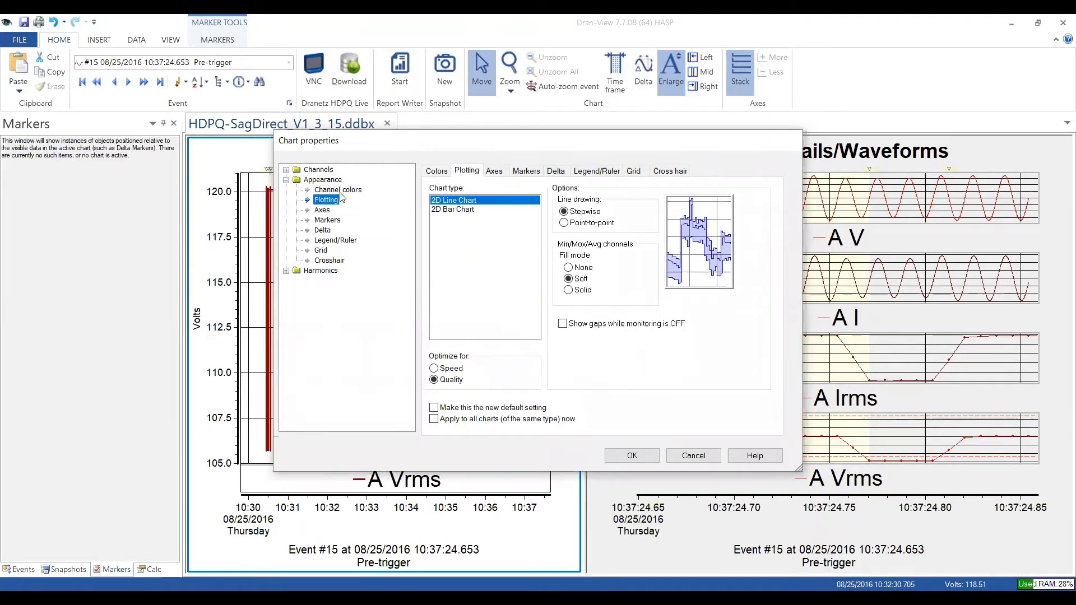
{"action": "left_click", "coordinate": [565, 223]}
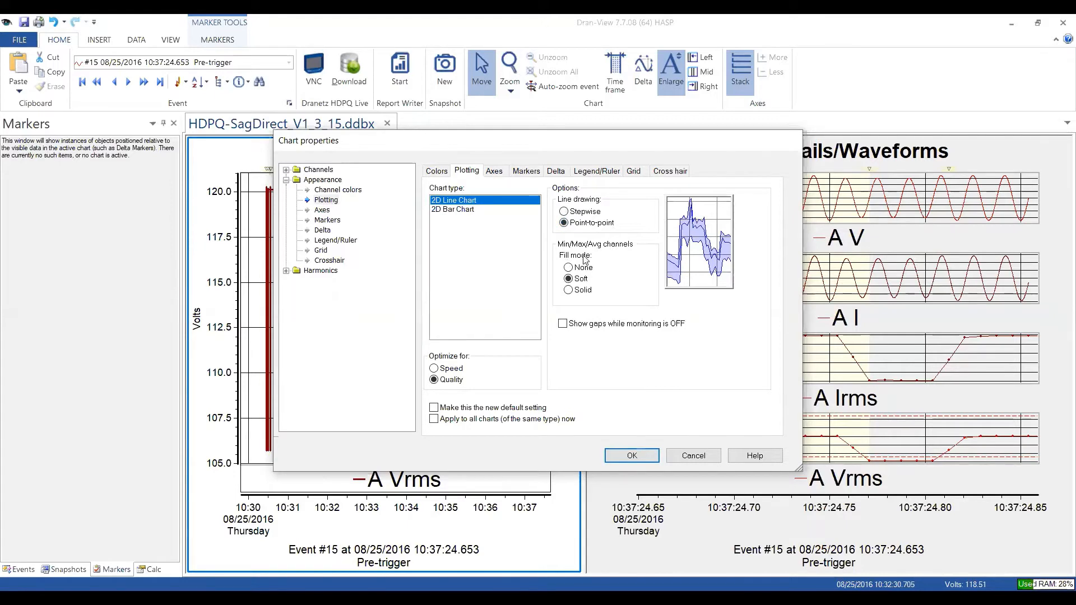
Try the Speed optimization and the None and Solid fill modes, returning to Quality and Soft.
{"action": "left_click", "coordinate": [441, 370]}
{"action": "left_click", "coordinate": [438, 380]}
{"action": "left_click", "coordinate": [461, 369]}
{"action": "left_click", "coordinate": [462, 385]}
{"action": "left_click", "coordinate": [569, 268]}
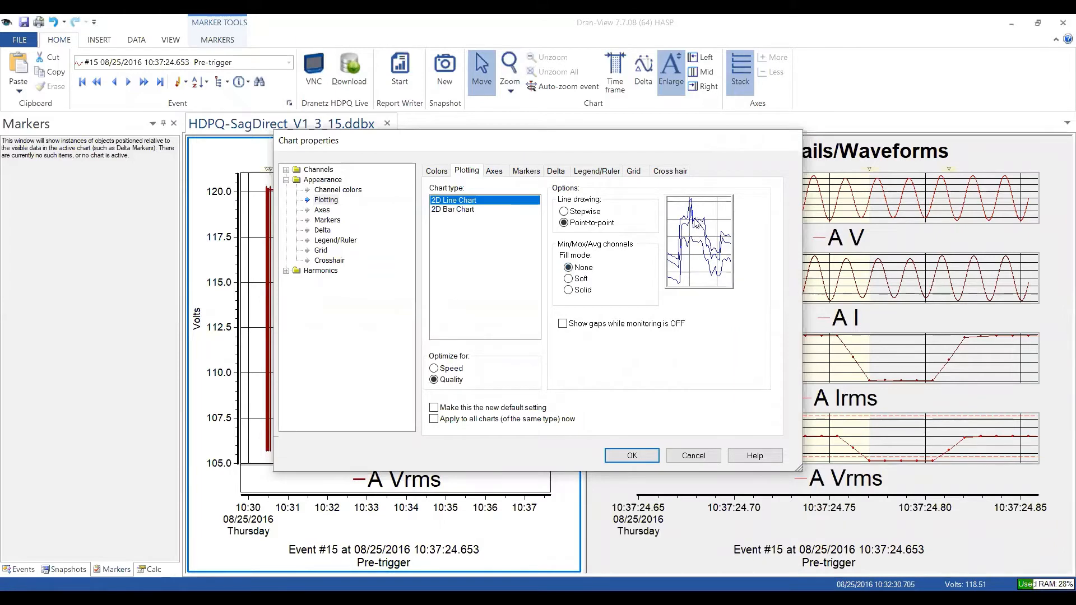
{"action": "left_click", "coordinate": [568, 278]}
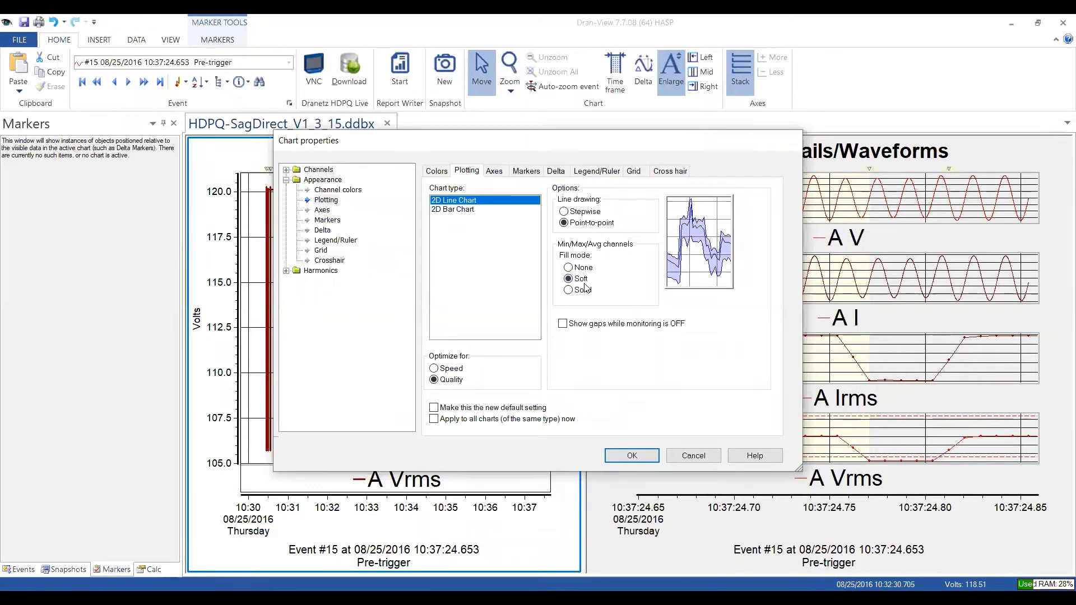
{"action": "left_click", "coordinate": [568, 290]}
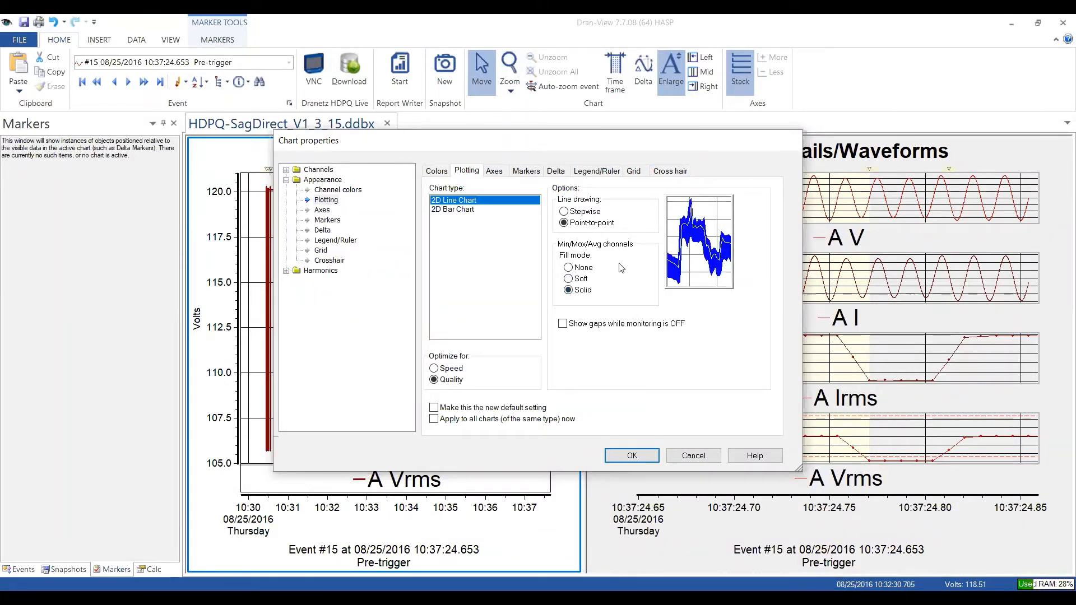
{"action": "left_click", "coordinate": [568, 279]}
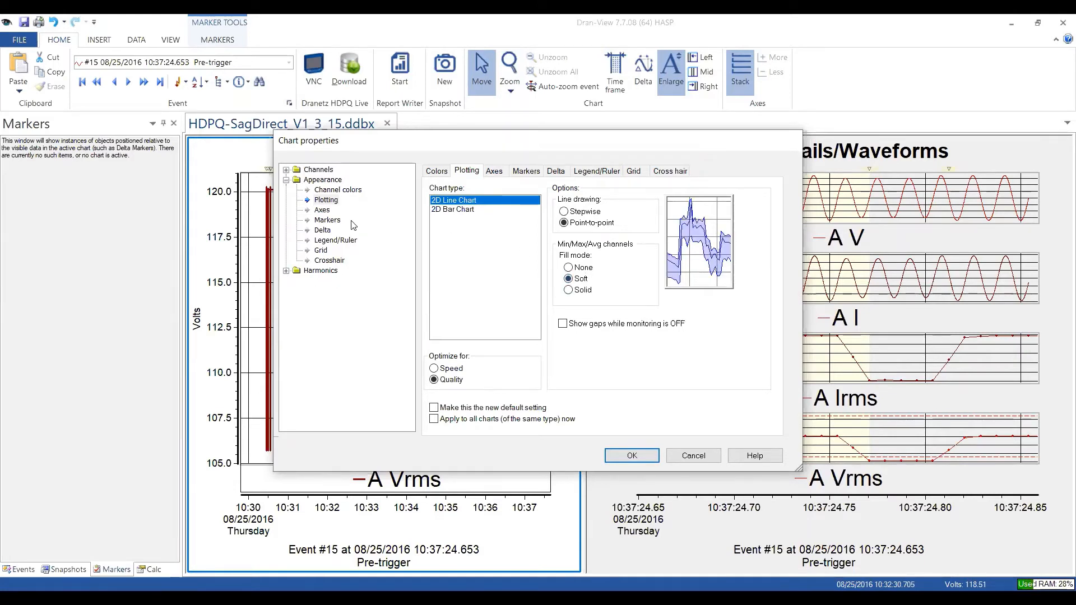
Set the Timeplot chart's axes to Overlaid and reposition the properties dialog over the charts.
{"action": "left_click", "coordinate": [323, 211]}
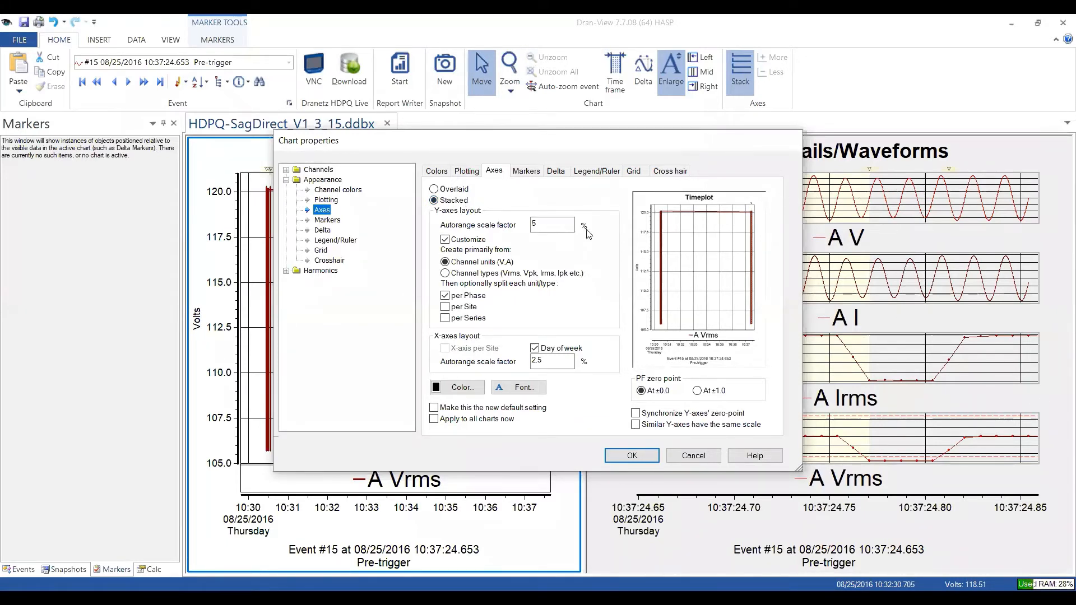
{"action": "left_click", "coordinate": [435, 189]}
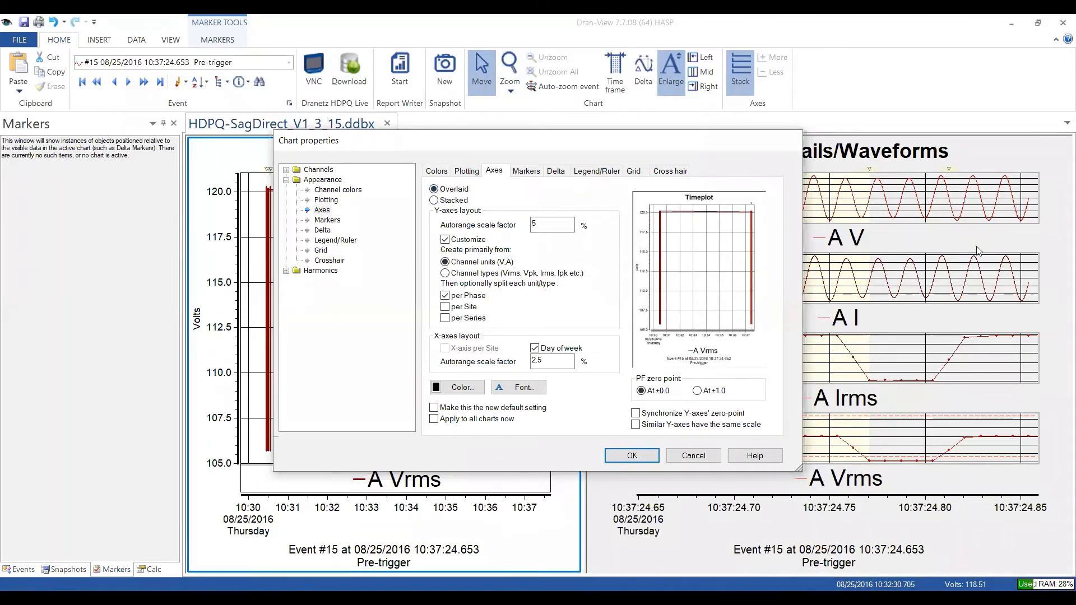
{"action": "left_click_drag", "start_coordinate": [611, 146], "coordinate": [423, 89]}
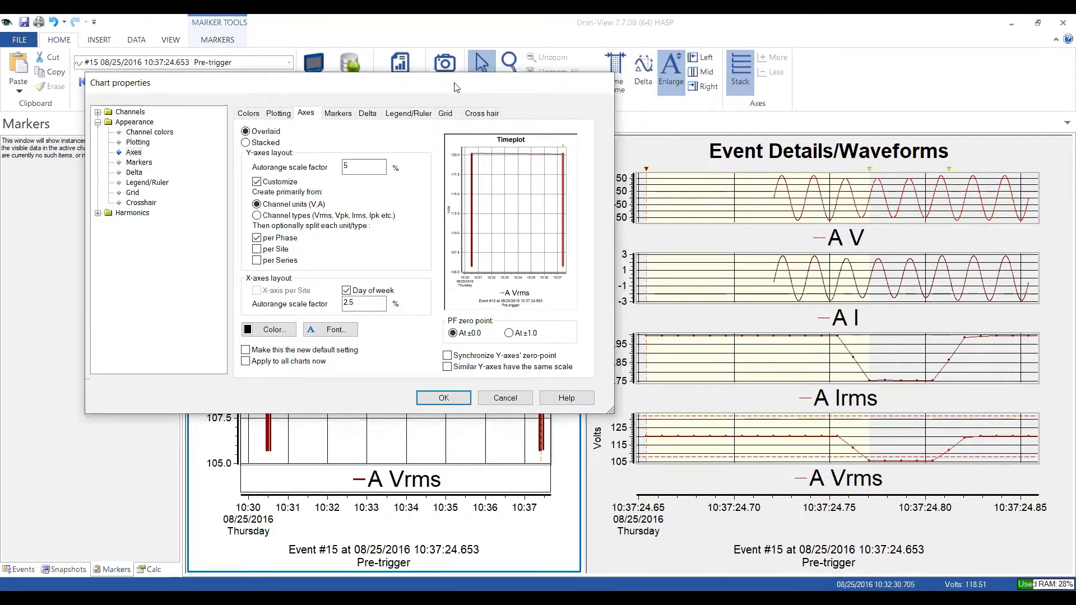
{"action": "left_click_drag", "start_coordinate": [455, 87], "coordinate": [666, 85]}
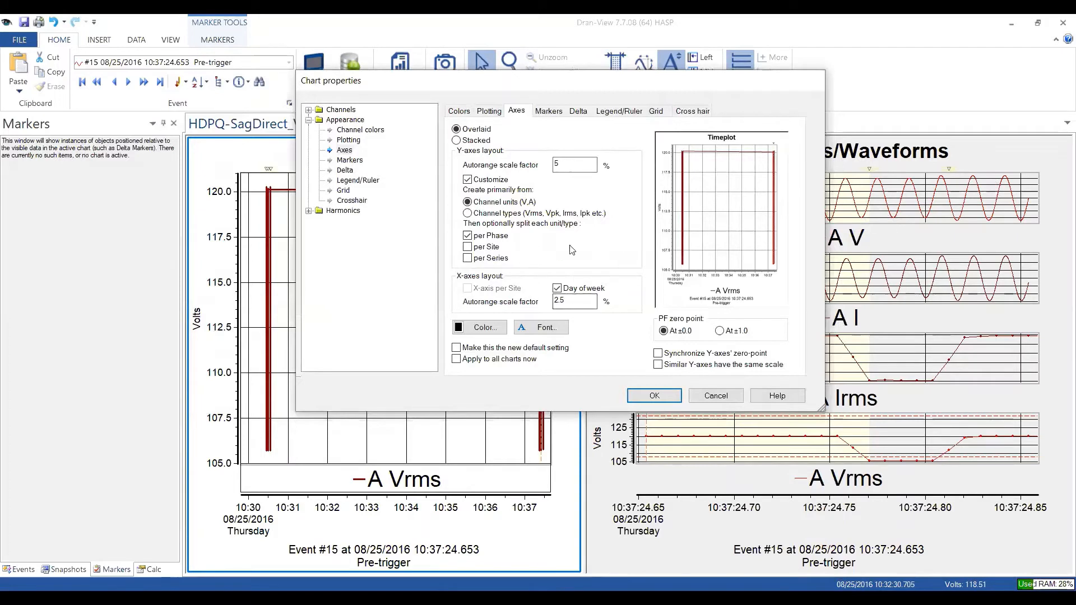
Look over the available color and font choices for the chart axes.
{"action": "left_click", "coordinate": [486, 328]}
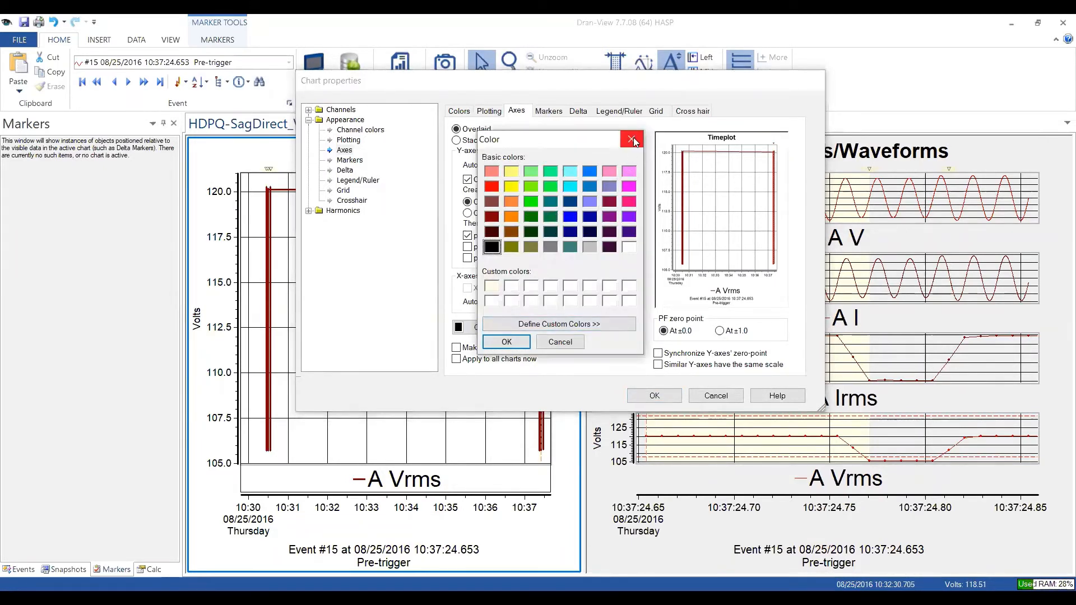
{"action": "left_click", "coordinate": [632, 137]}
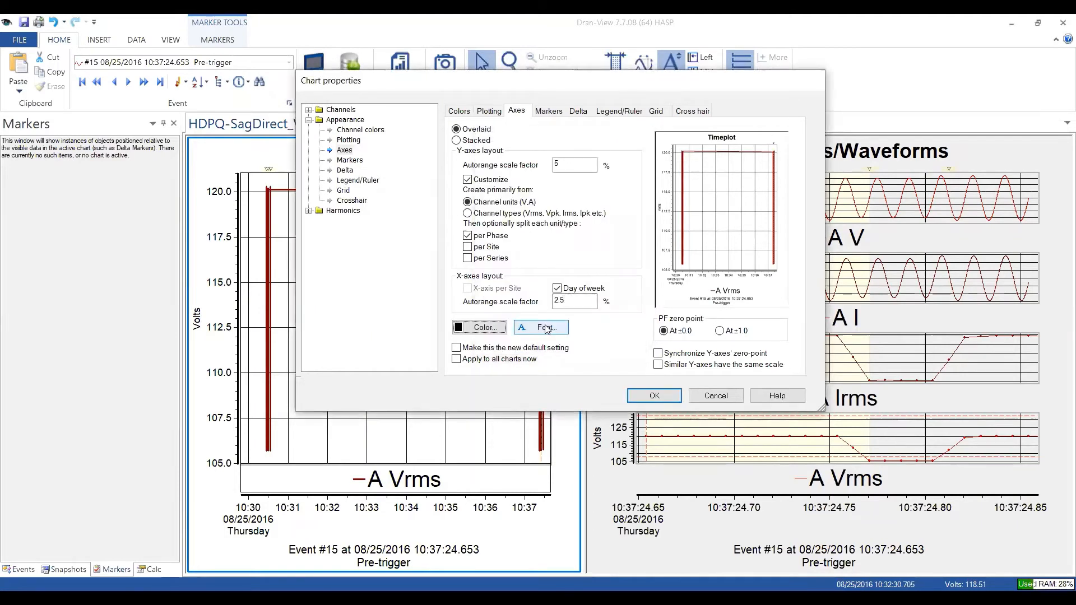
{"action": "left_click", "coordinate": [546, 329]}
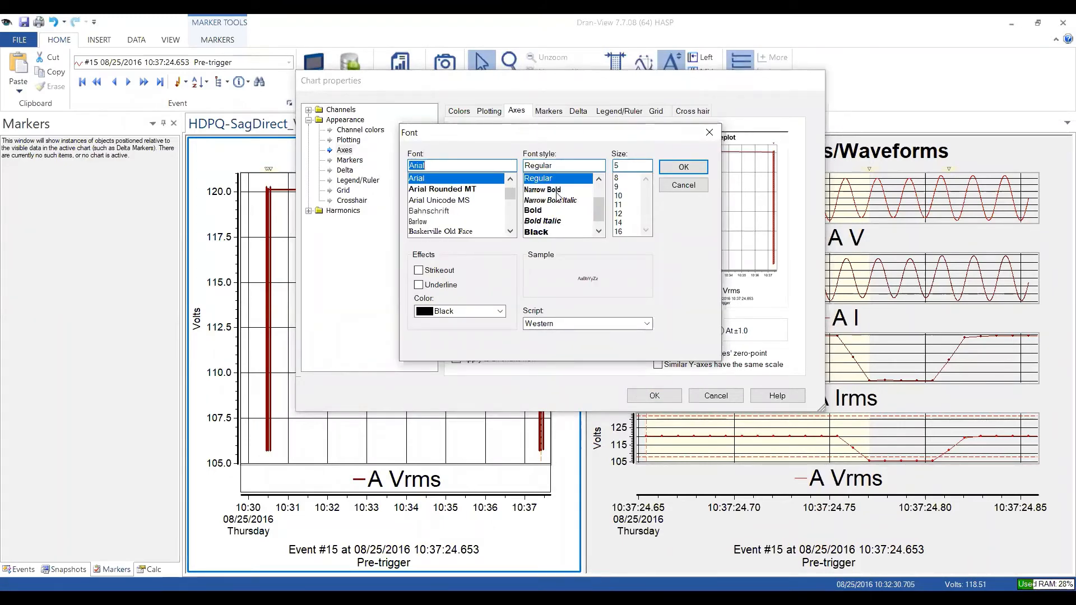
{"action": "left_click", "coordinate": [668, 189]}
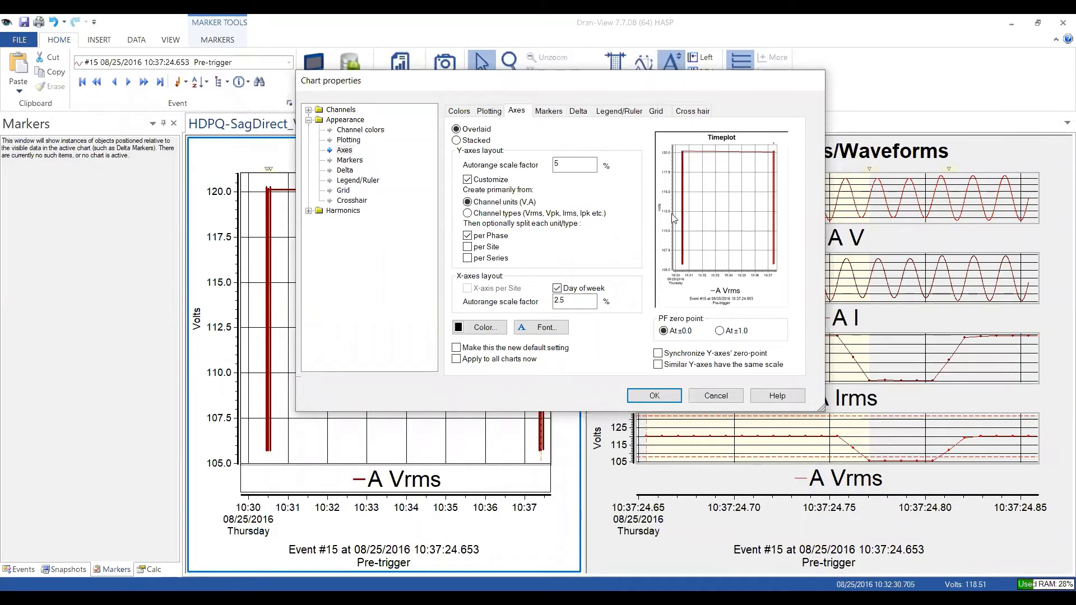
Set the event marker's trigger line color to blue (RGB 0, 128, 255).
{"action": "left_click", "coordinate": [343, 162]}
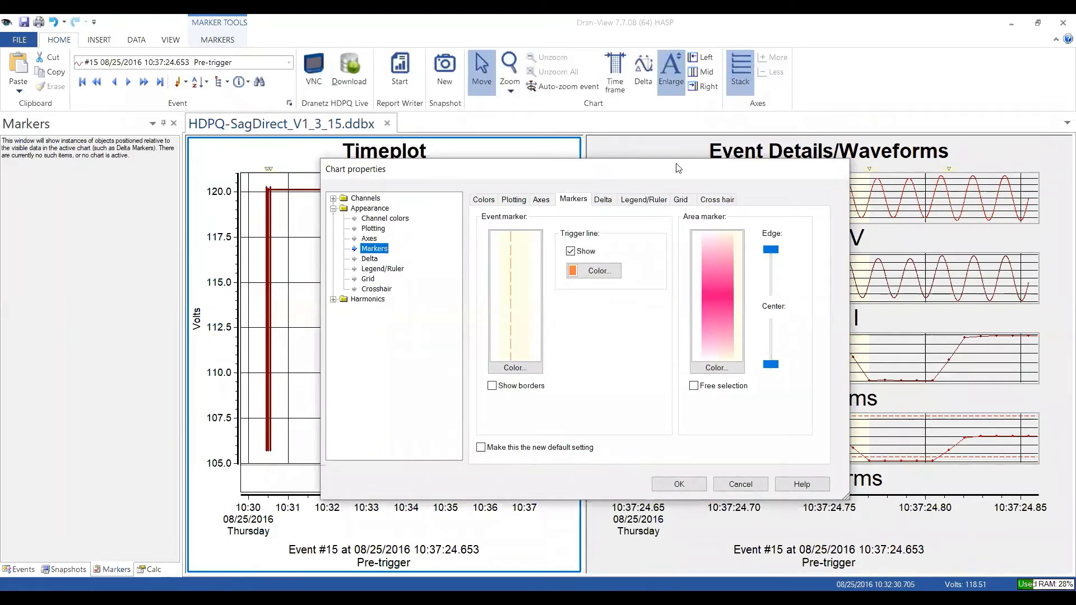
{"action": "left_click", "coordinate": [608, 272]}
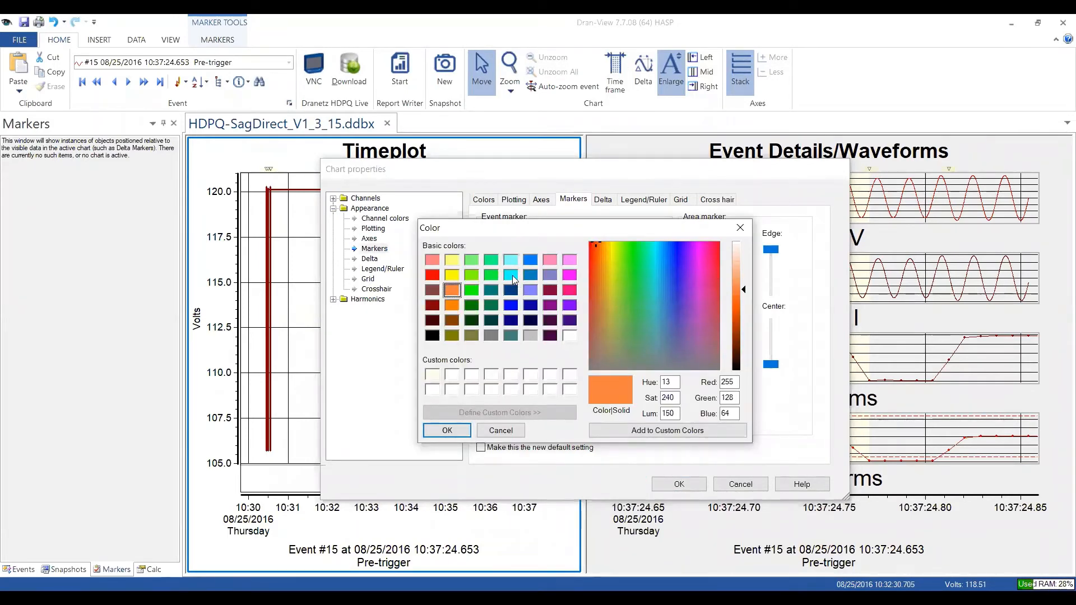
{"action": "left_click", "coordinate": [531, 259]}
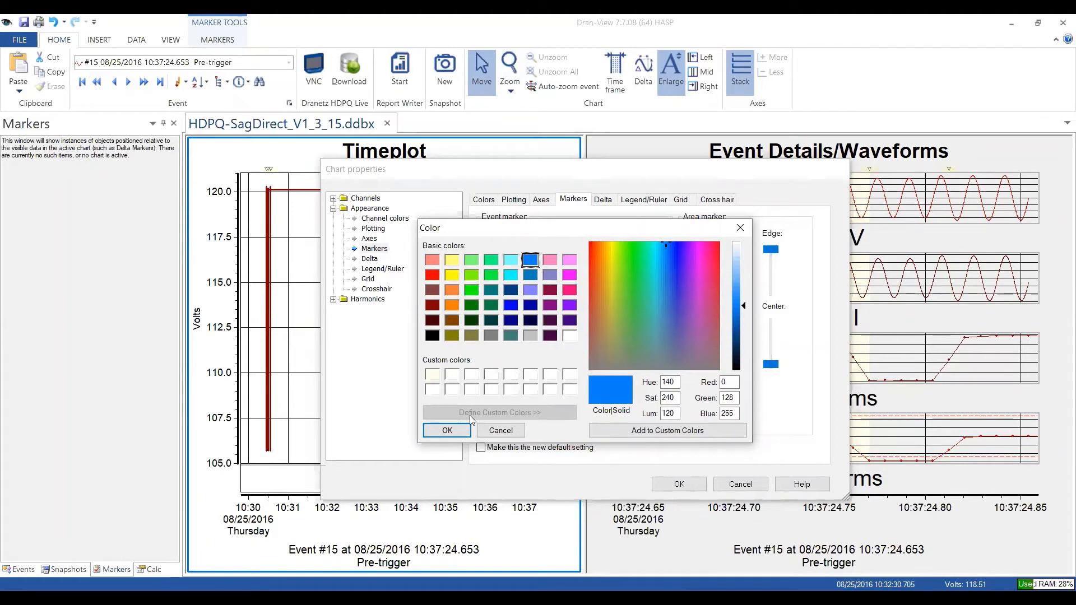
{"action": "left_click", "coordinate": [447, 432]}
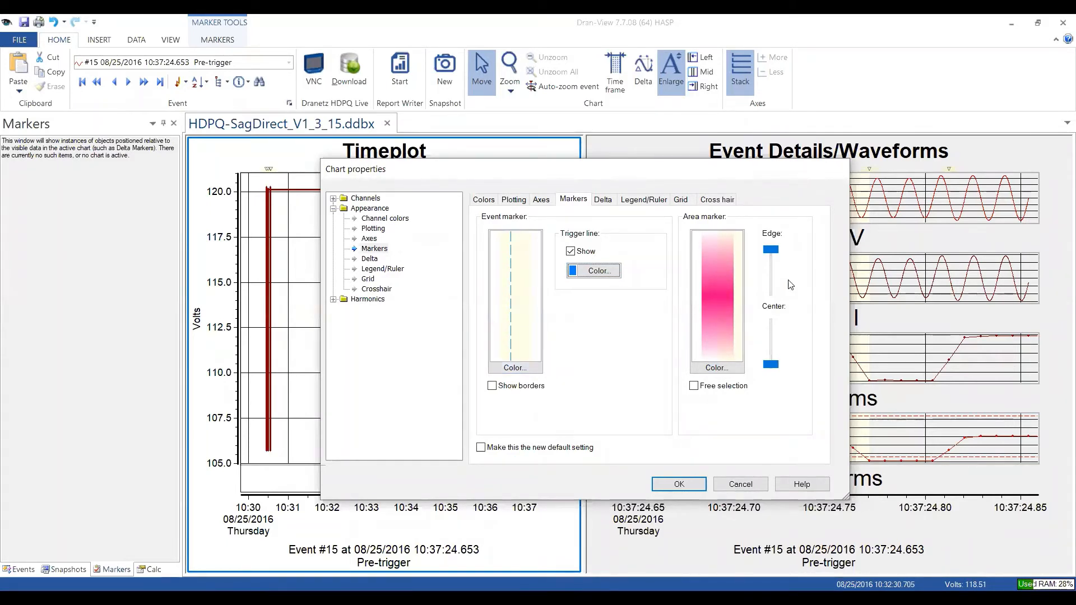
Set the area marker's color to blue (RGB 0, 128, 255).
{"action": "left_click", "coordinate": [736, 275]}
{"action": "left_click", "coordinate": [736, 275]}
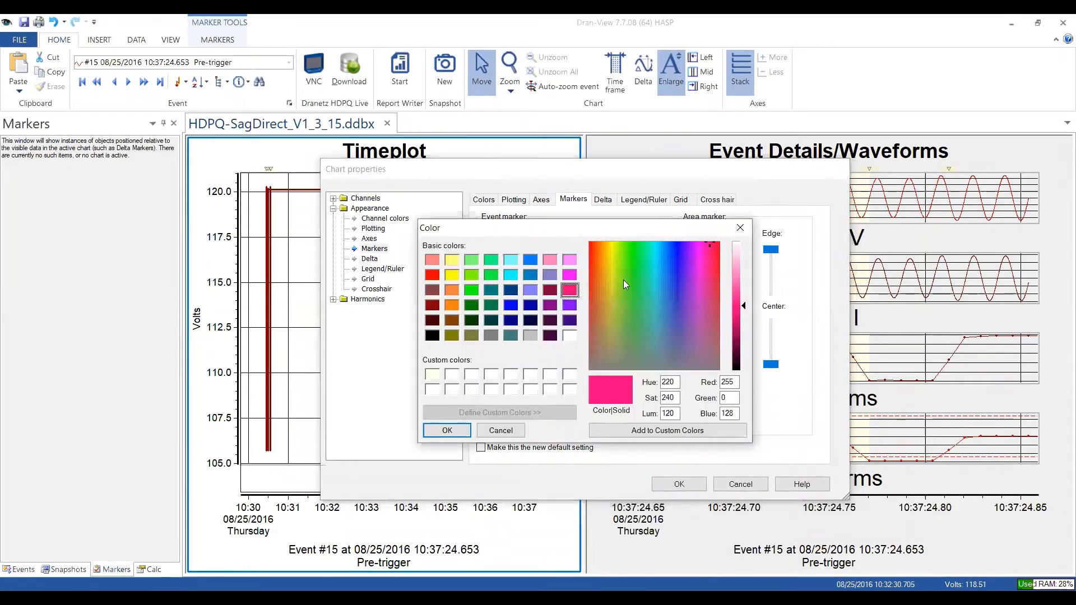
{"action": "left_click", "coordinate": [529, 261]}
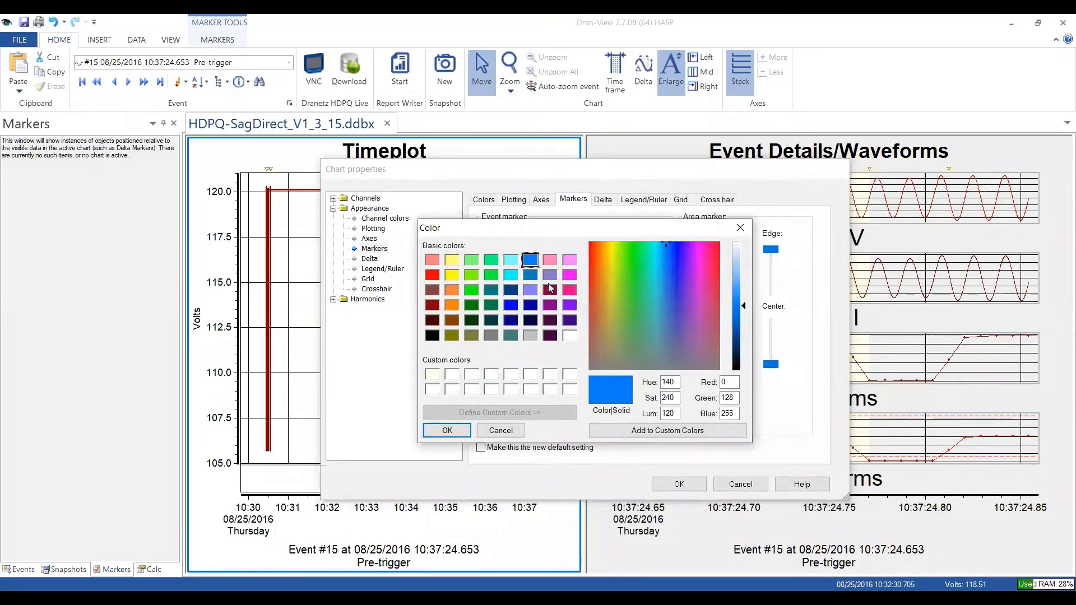
{"action": "left_click", "coordinate": [451, 431]}
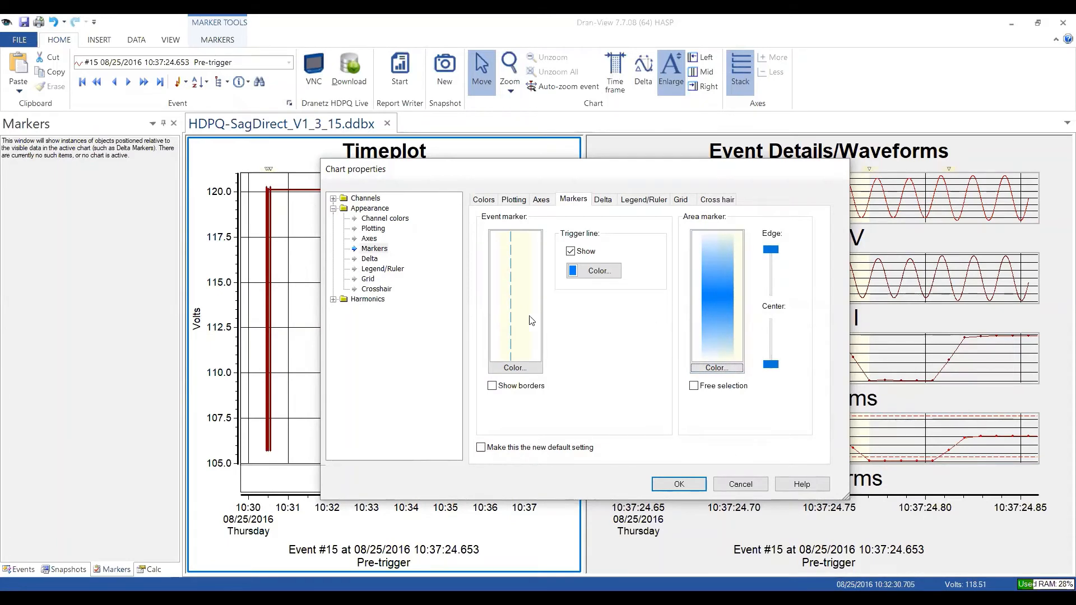
Look over the delta measurement and legend/ruler properties, including the legend font choices, with the dialog moved clear of the Timeplot chart.
{"action": "left_click", "coordinate": [370, 259]}
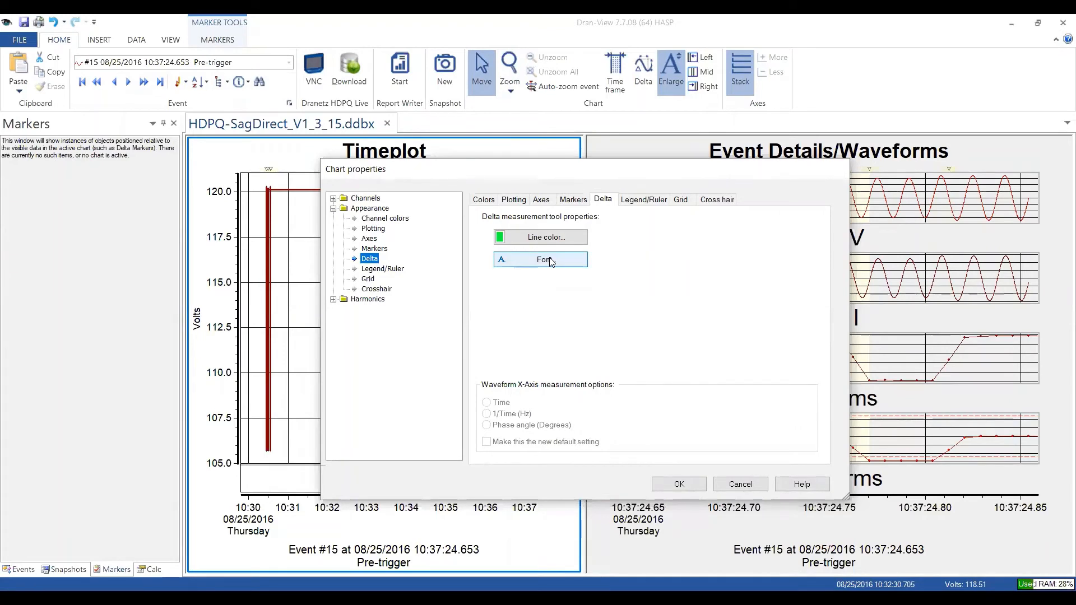
{"action": "left_click", "coordinate": [371, 270]}
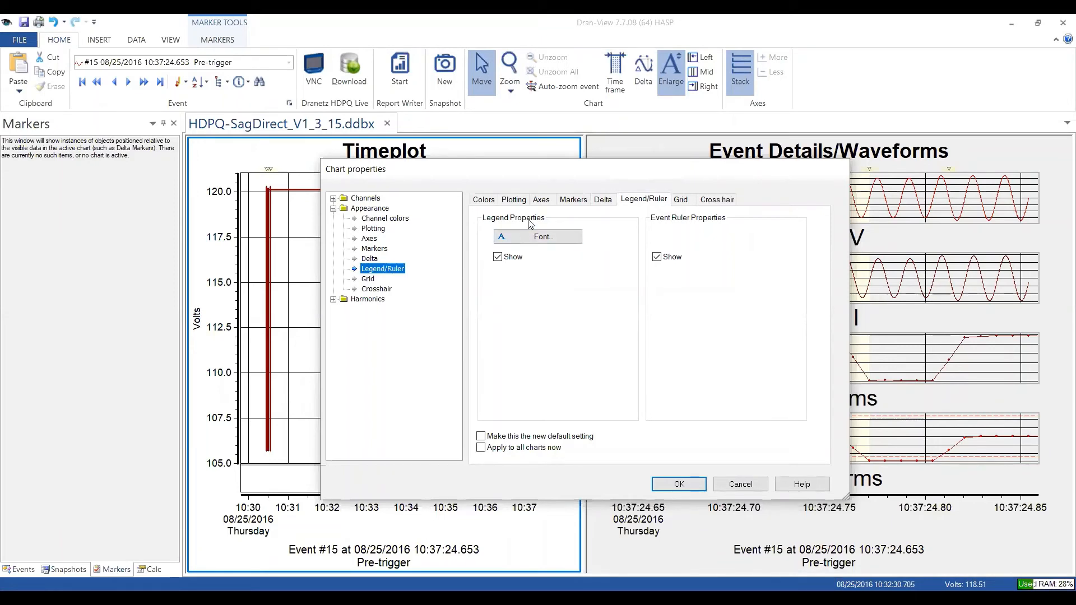
{"action": "left_click_drag", "start_coordinate": [563, 171], "coordinate": [755, 148]}
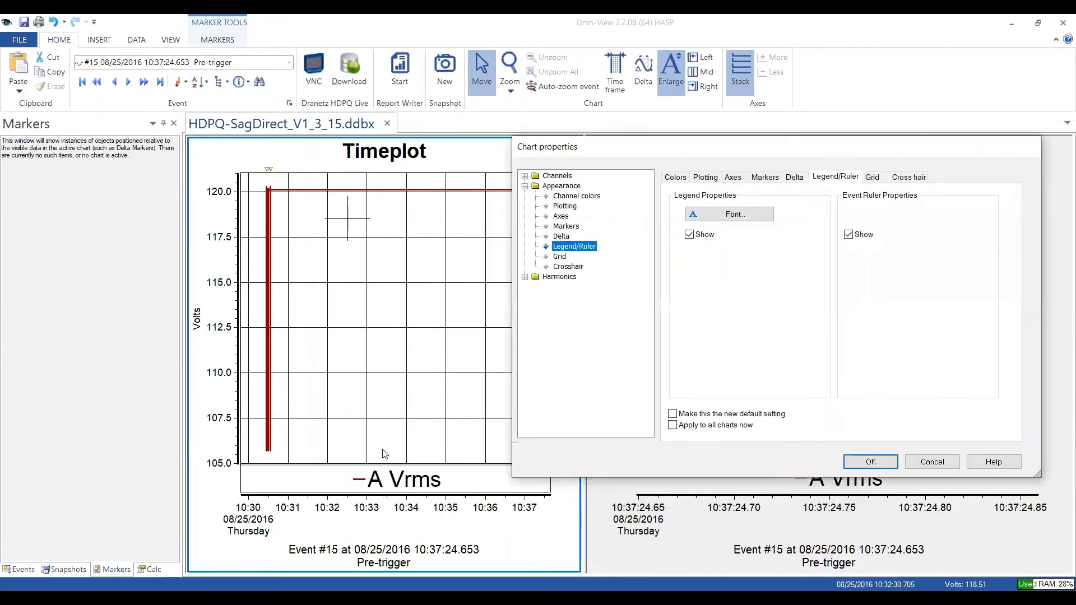
{"action": "left_click", "coordinate": [708, 213]}
{"action": "left_click", "coordinate": [899, 251]}
Turn off the X-axis and Y-axis main tick grid lines for the Timeplot chart and apply the chart properties.
{"action": "left_click", "coordinate": [559, 257]}
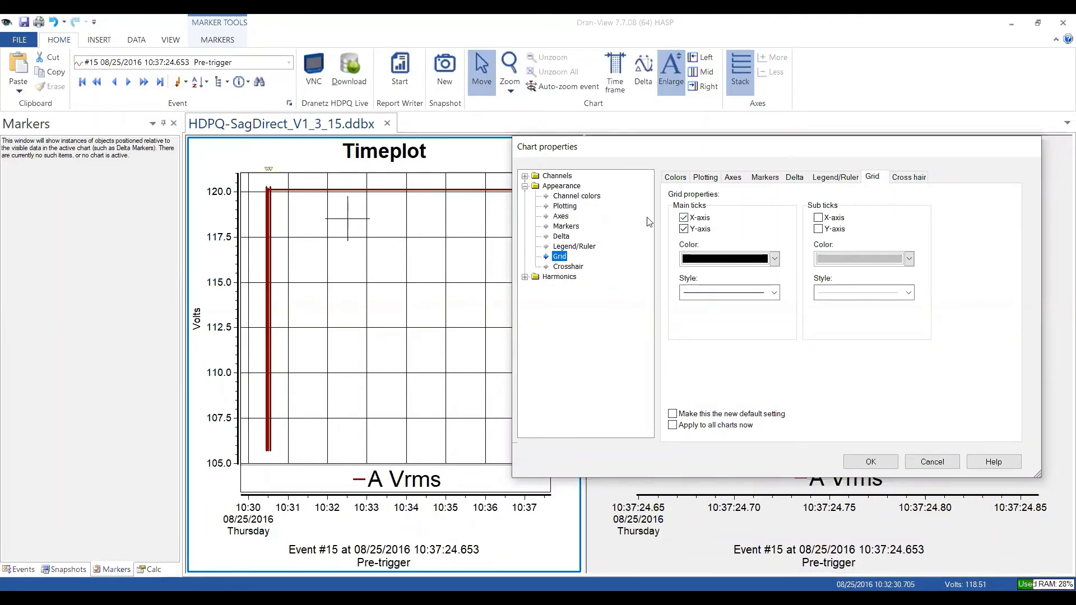
{"action": "left_click", "coordinate": [683, 218]}
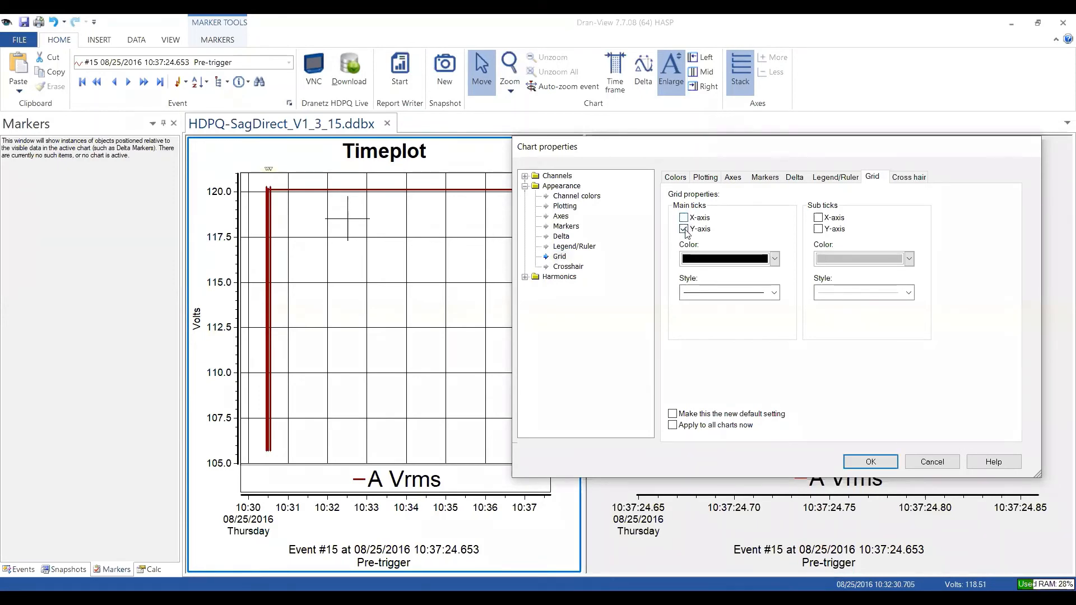
{"action": "left_click", "coordinate": [683, 229]}
{"action": "left_click", "coordinate": [887, 462]}
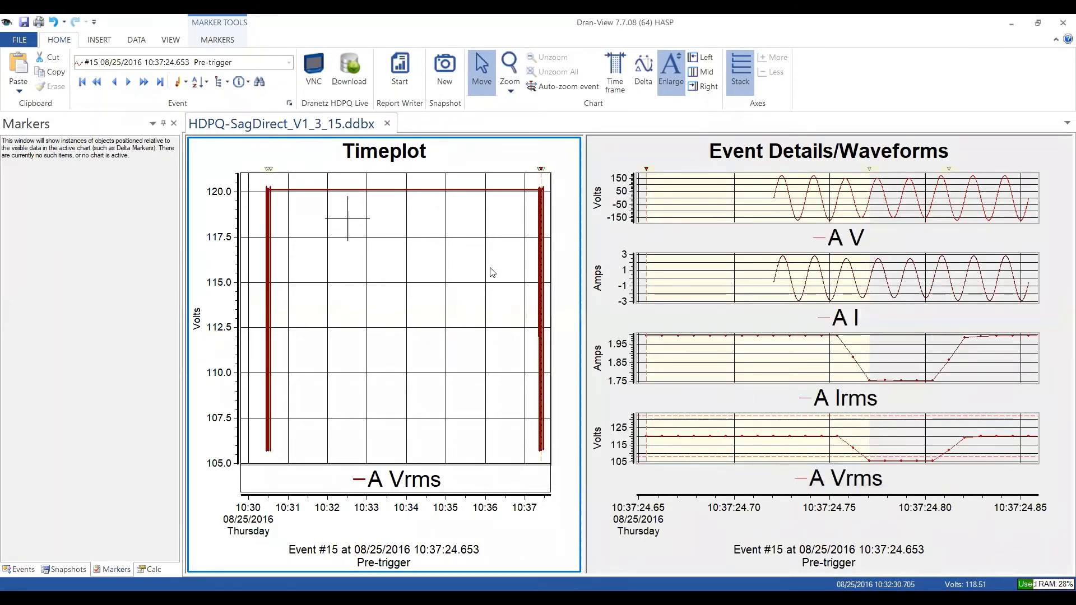
Turn the Timeplot chart's X-axis and Y-axis main tick grid lines back on and apply the change.
{"action": "double_click", "coordinate": [395, 223]}
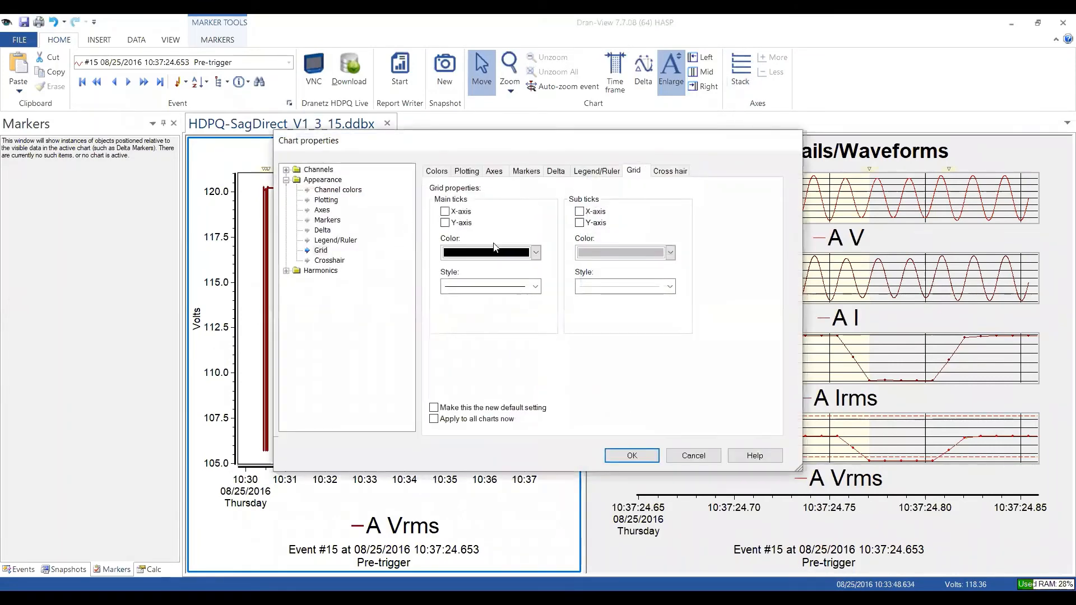
{"action": "left_click", "coordinate": [446, 223]}
{"action": "left_click", "coordinate": [445, 211]}
{"action": "left_click", "coordinate": [622, 458]}
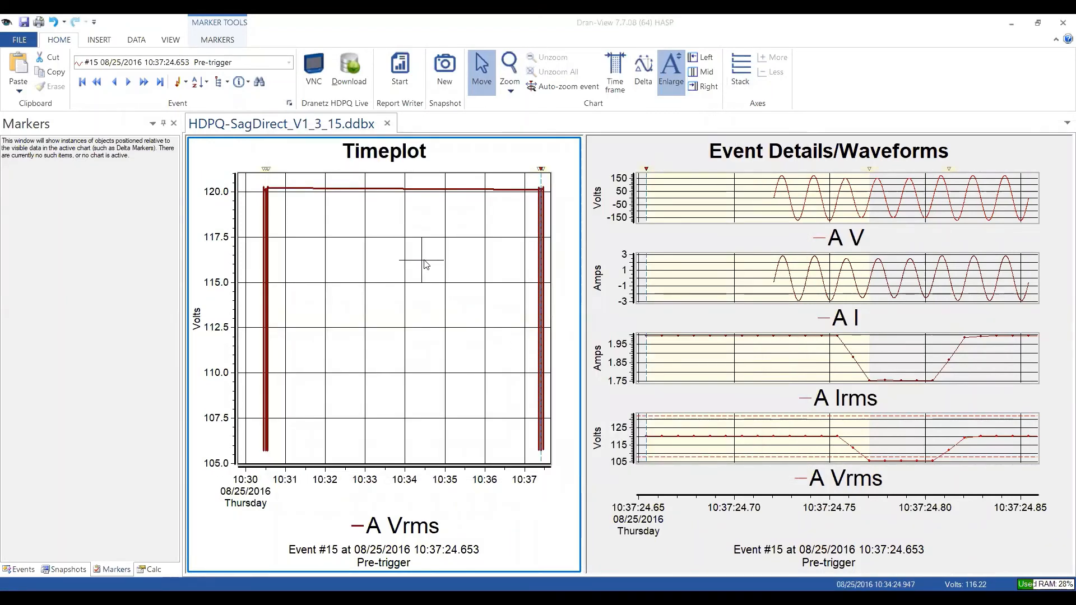
Look over the crosshair size options for the Timeplot chart and leave the chart properties without changes.
{"action": "double_click", "coordinate": [468, 254]}
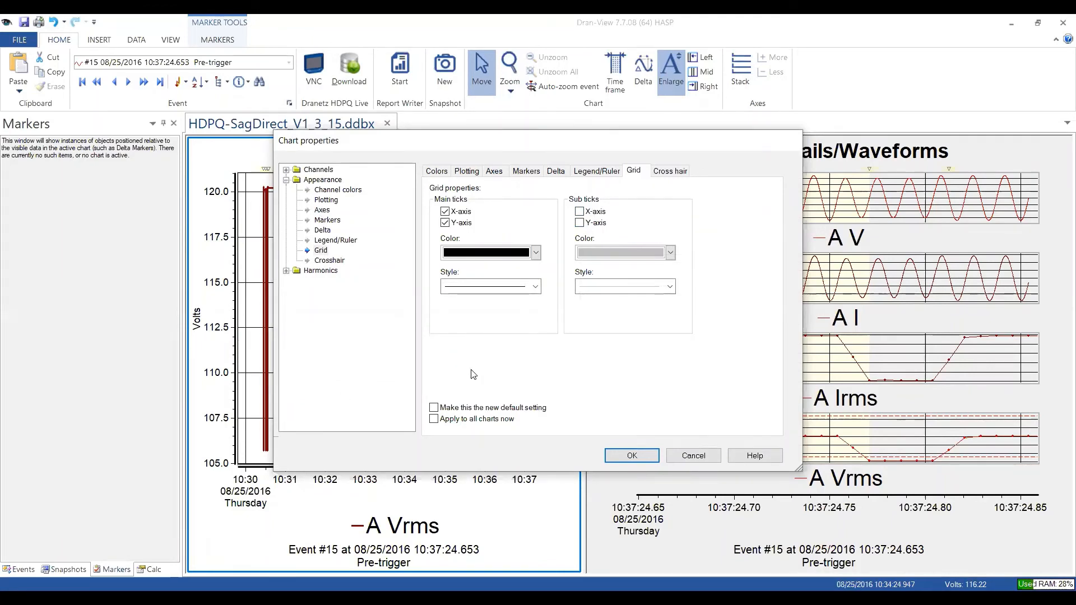
{"action": "left_click", "coordinate": [329, 261]}
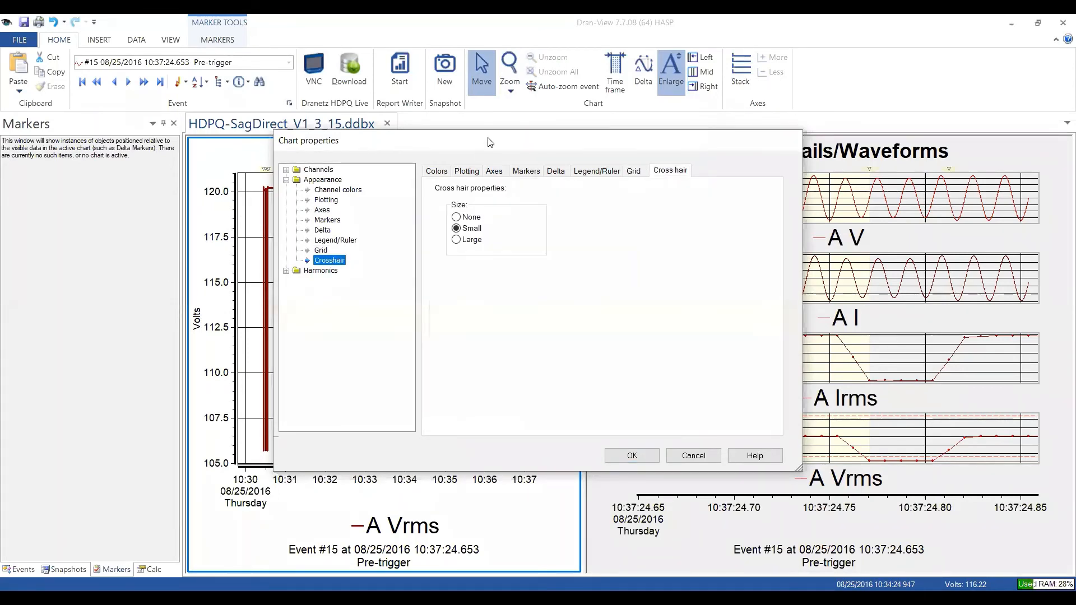
{"action": "left_click_drag", "start_coordinate": [499, 144], "coordinate": [782, 144]}
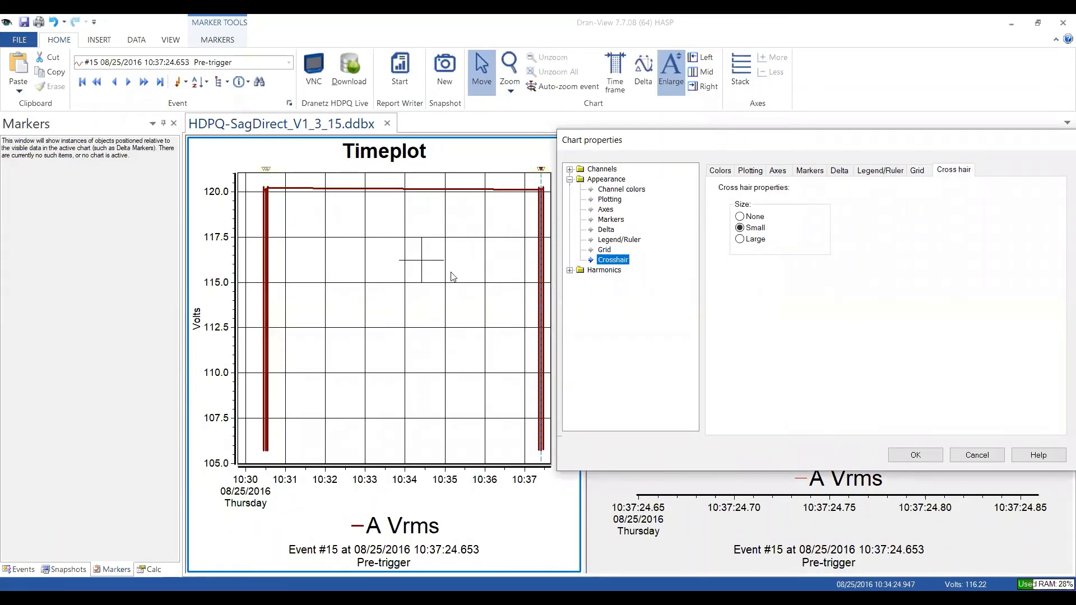
{"action": "left_click", "coordinate": [977, 455]}
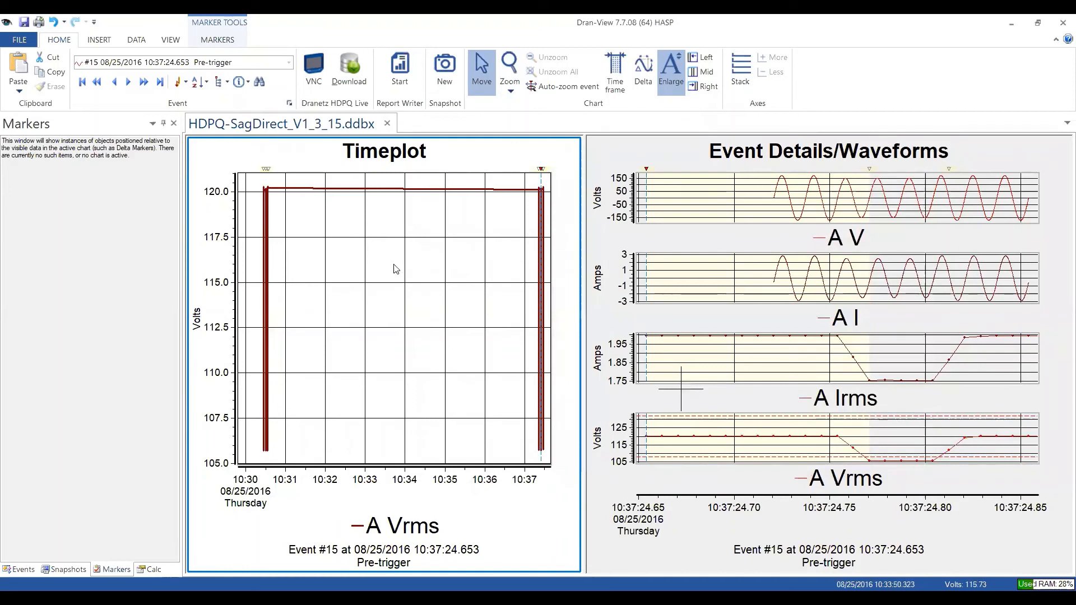
Set the Timeplot chart's crosshair size to Large and check the setting in the chart properties.
{"action": "mouse_move", "coordinate": [389, 257]}
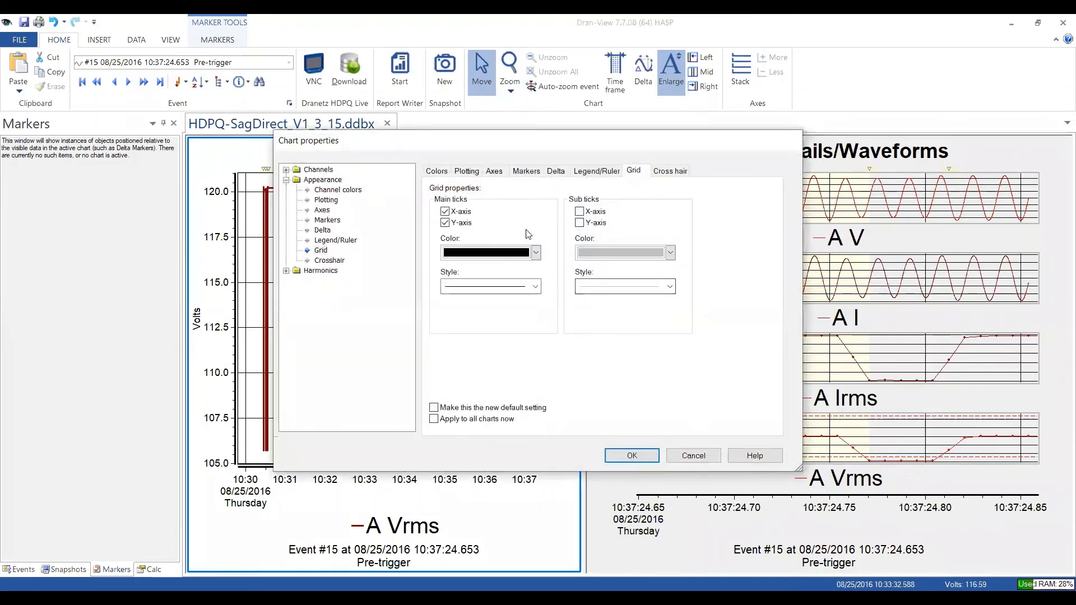
{"action": "left_click", "coordinate": [330, 260]}
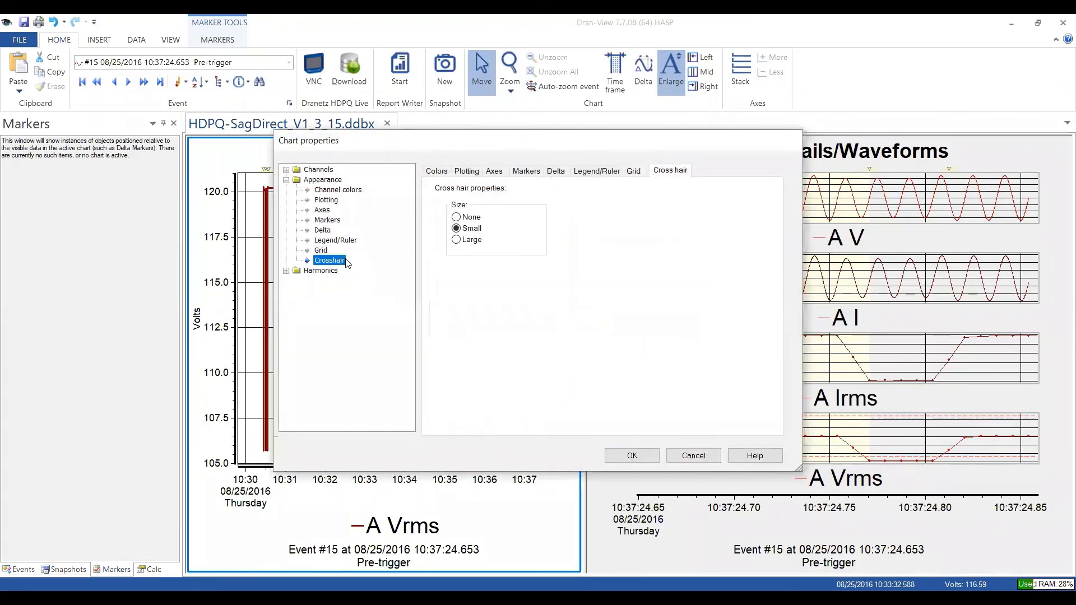
{"action": "left_click", "coordinate": [457, 240]}
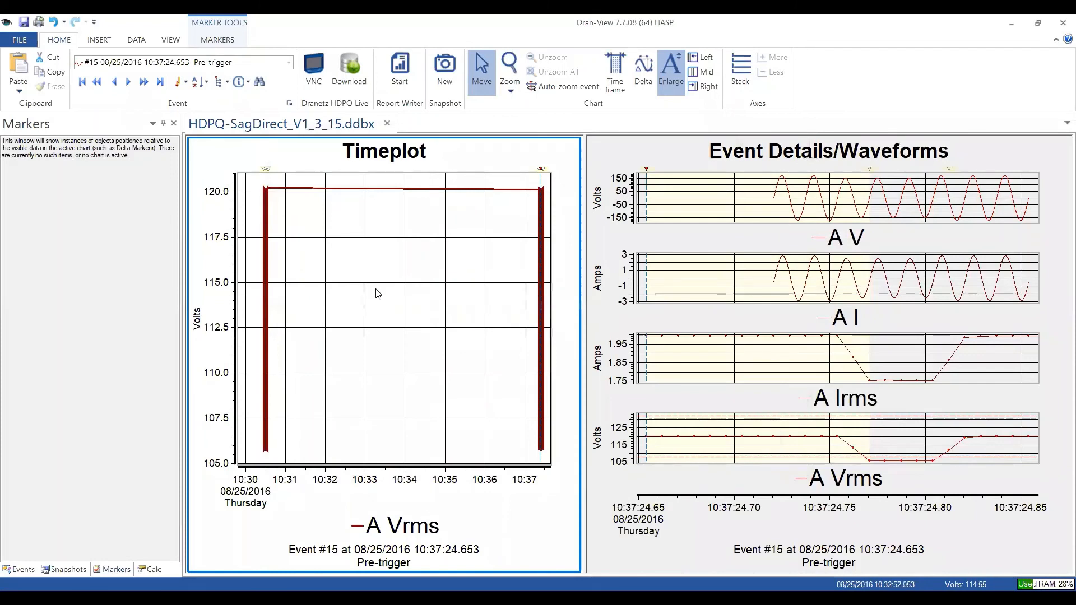
{"action": "mouse_move", "coordinate": [384, 267]}
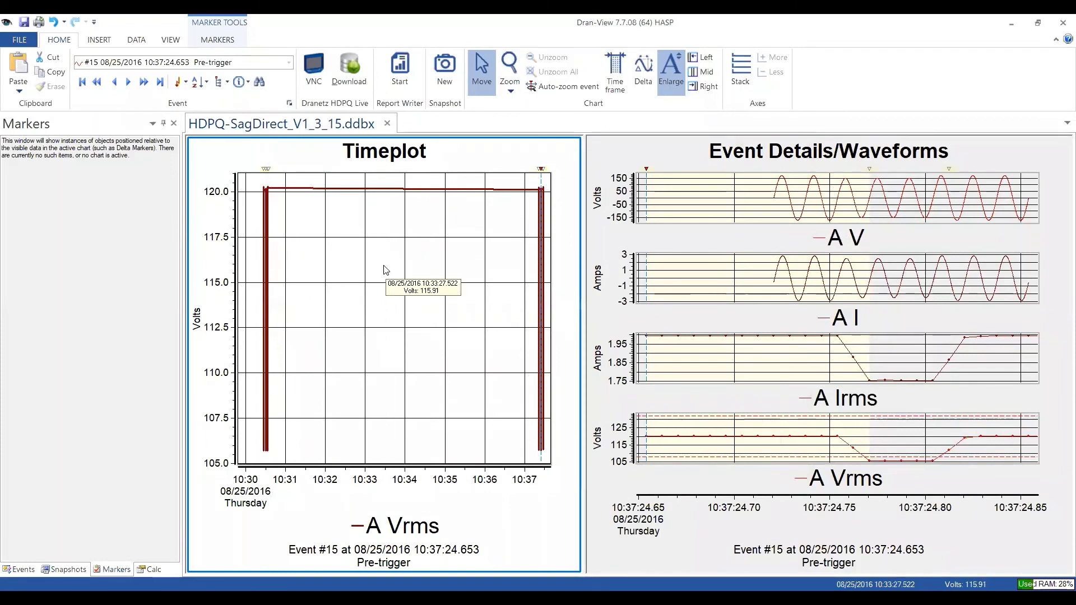
{"action": "double_click", "coordinate": [383, 265]}
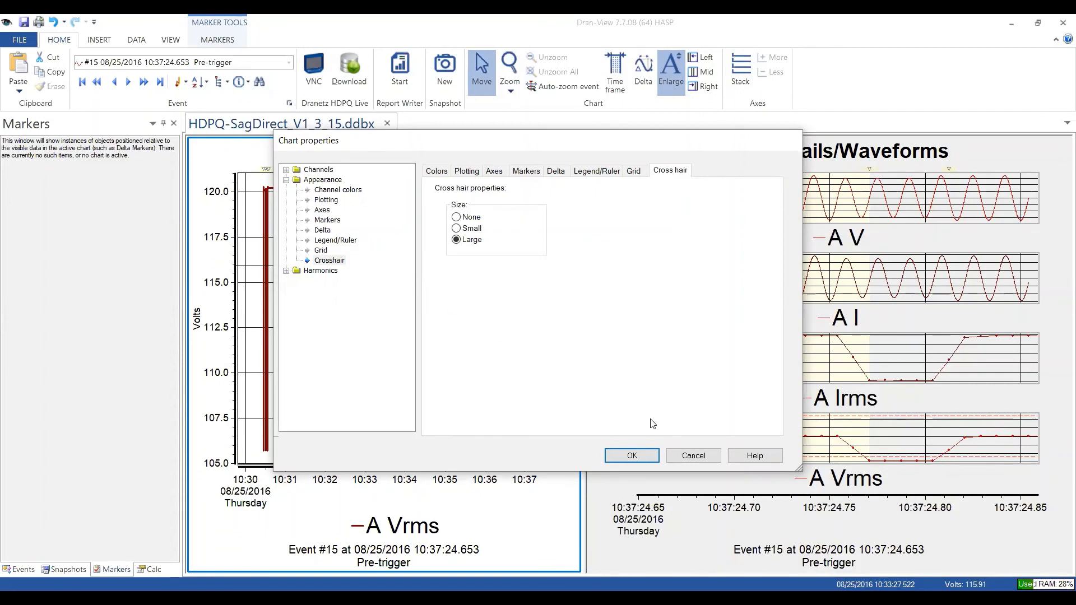
{"action": "left_click", "coordinate": [637, 457]}
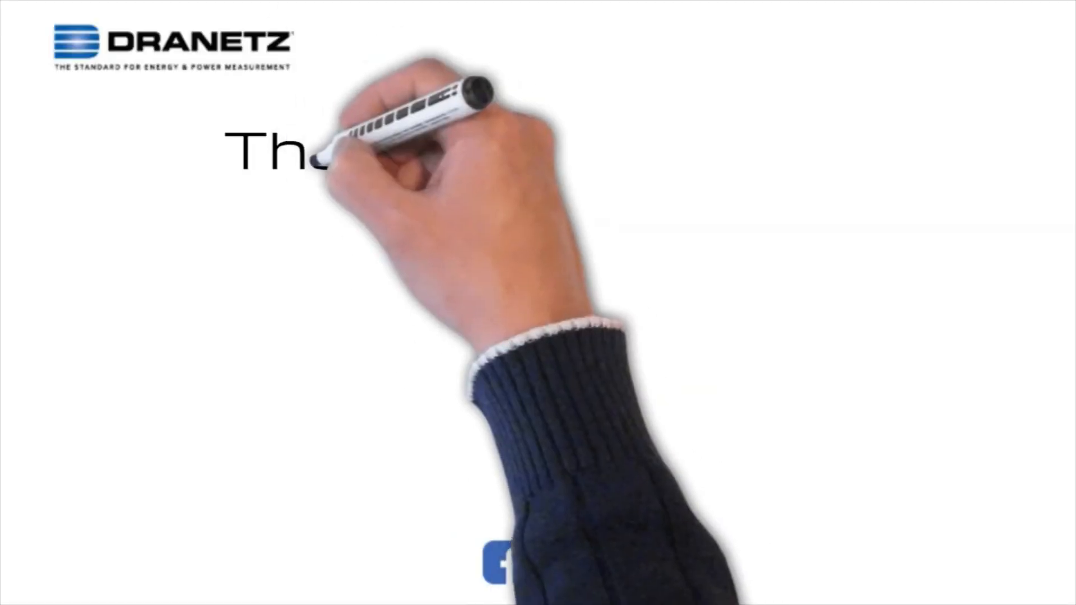